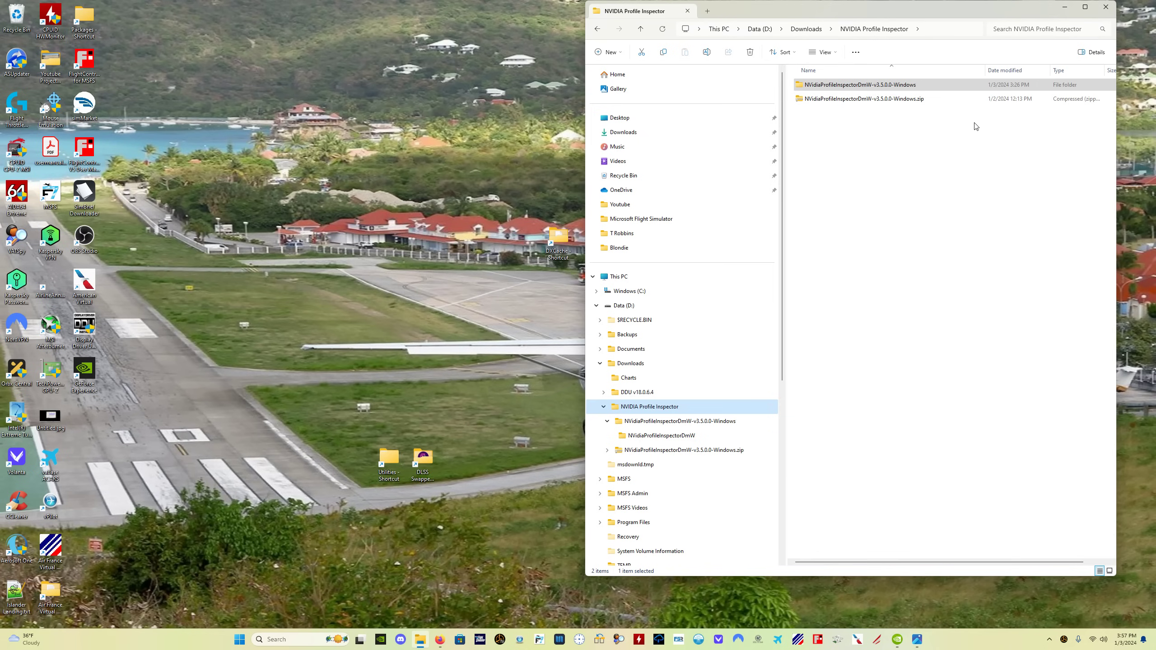
# Open Disk Management full-screen from Win+X and bring up the properties of Disk 1 (MSI M390 1TB).
pyautogui.click(1062, 9)
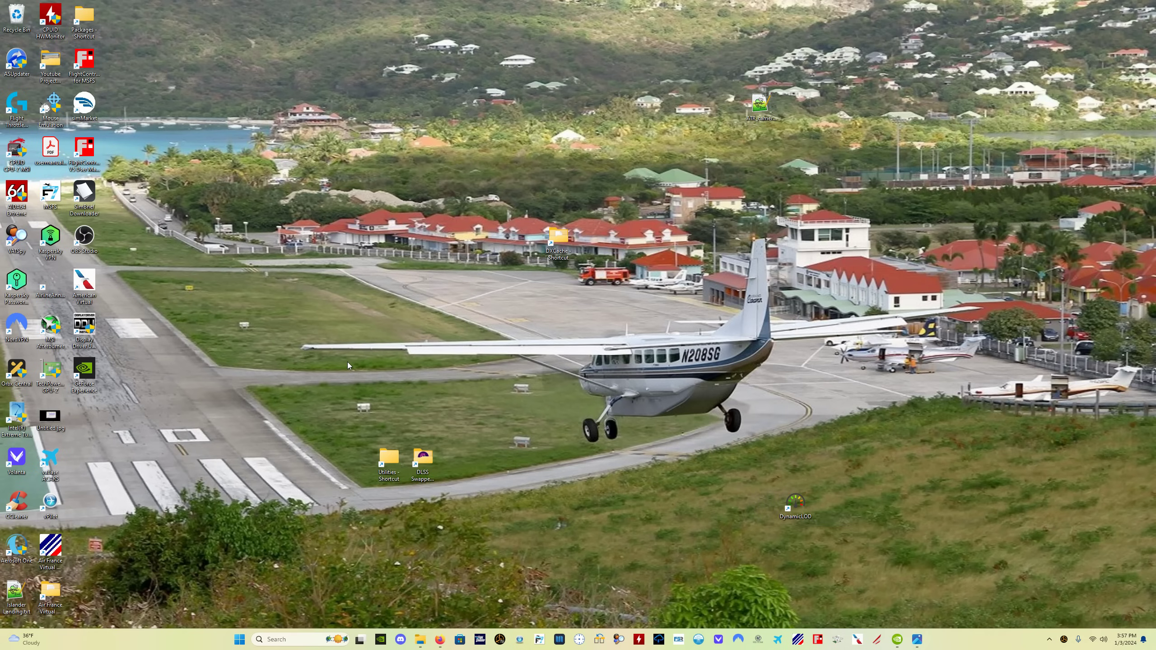
pyautogui.press('super+x')
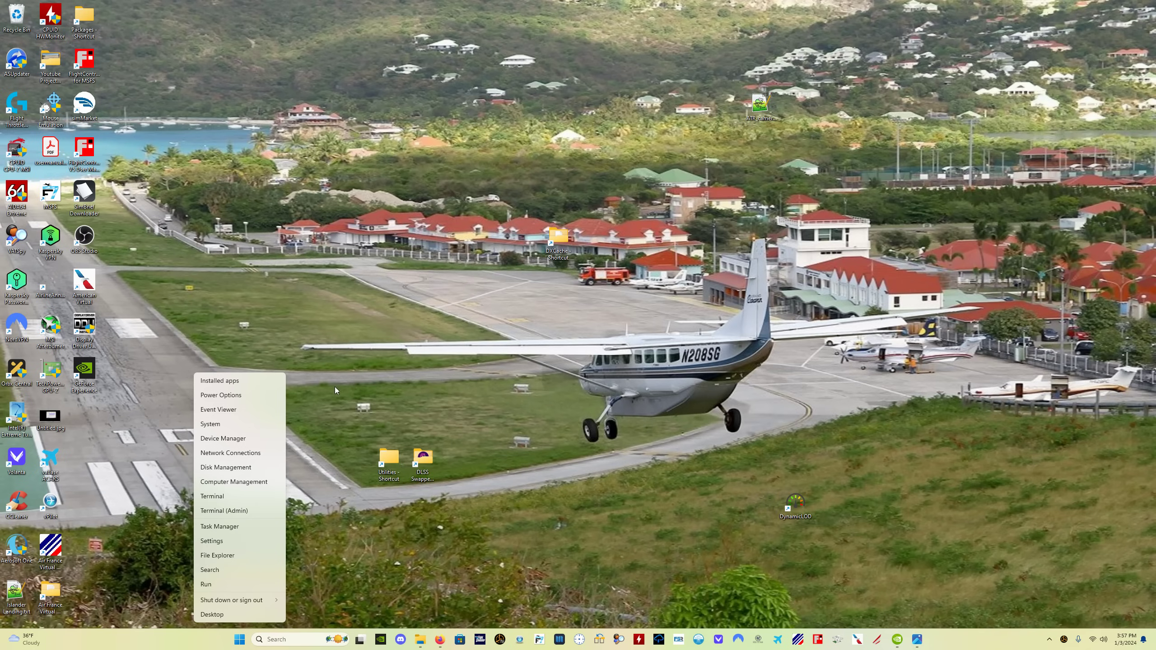
pyautogui.click(223, 467)
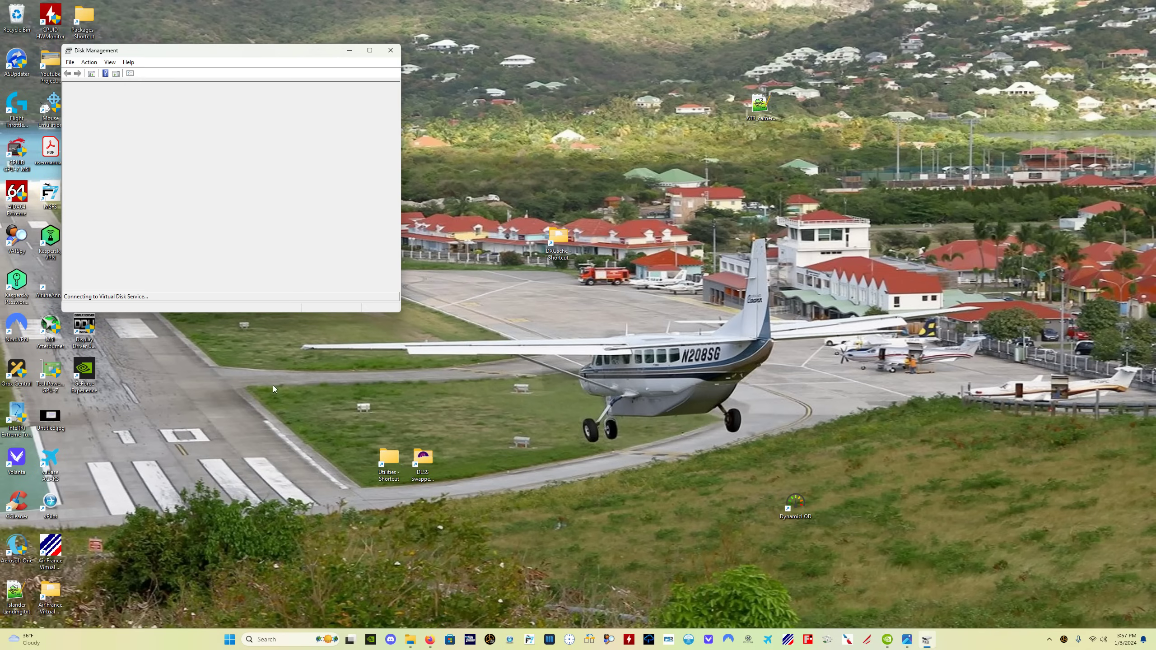
pyautogui.click(376, 52)
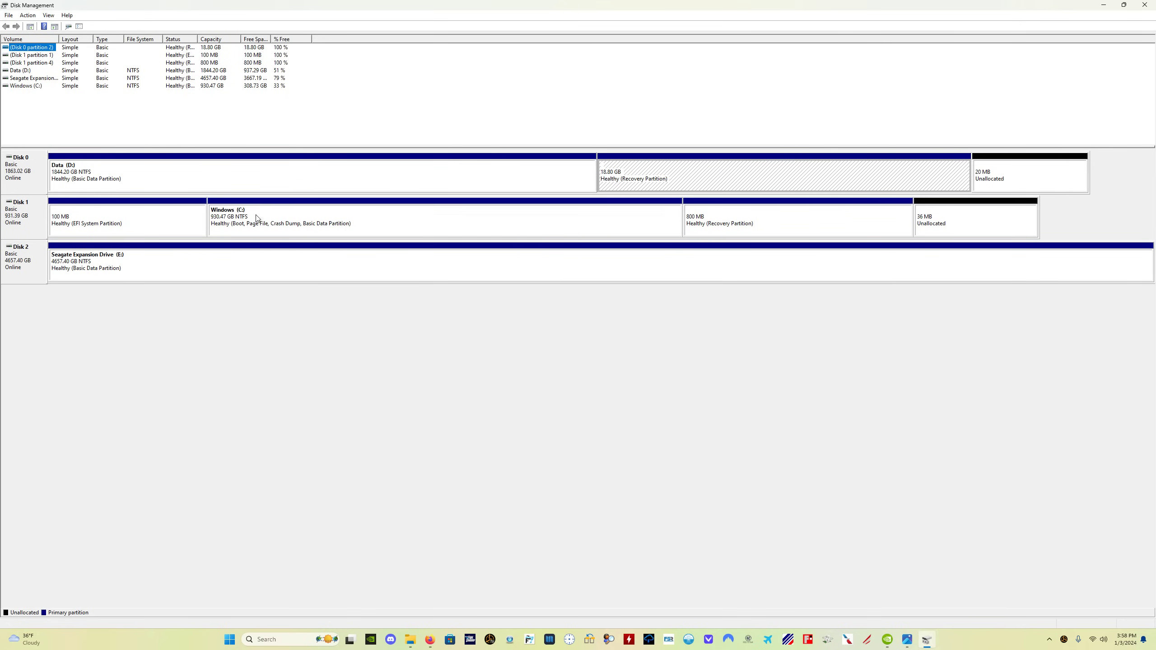
pyautogui.rightClick(25, 219)
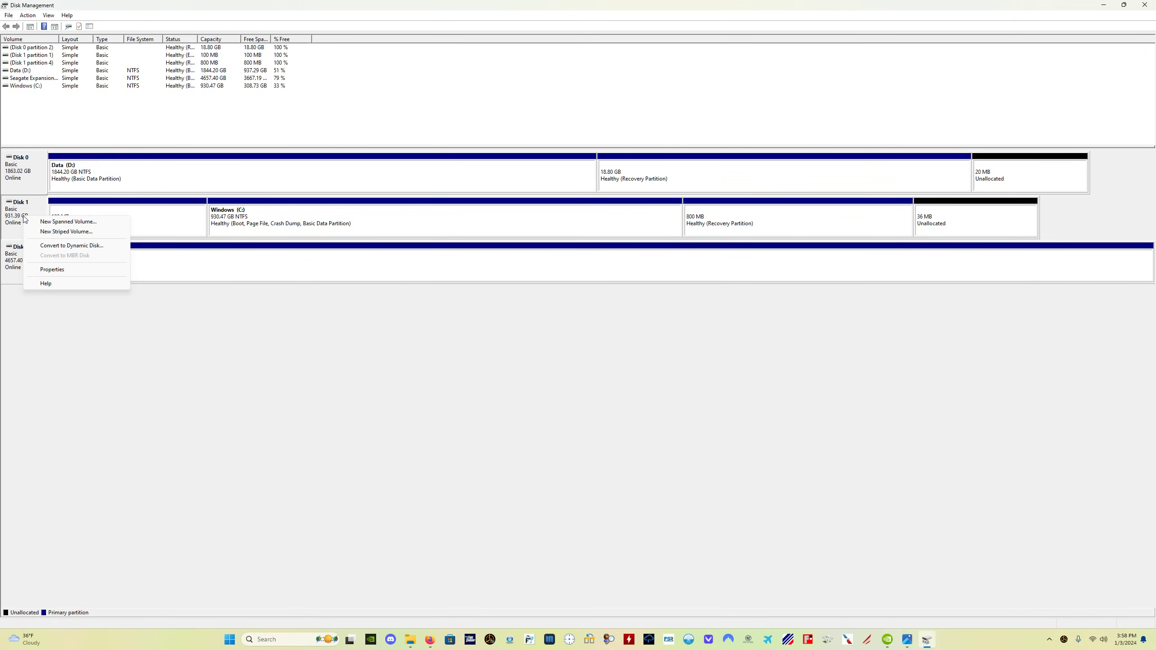
pyautogui.click(53, 269)
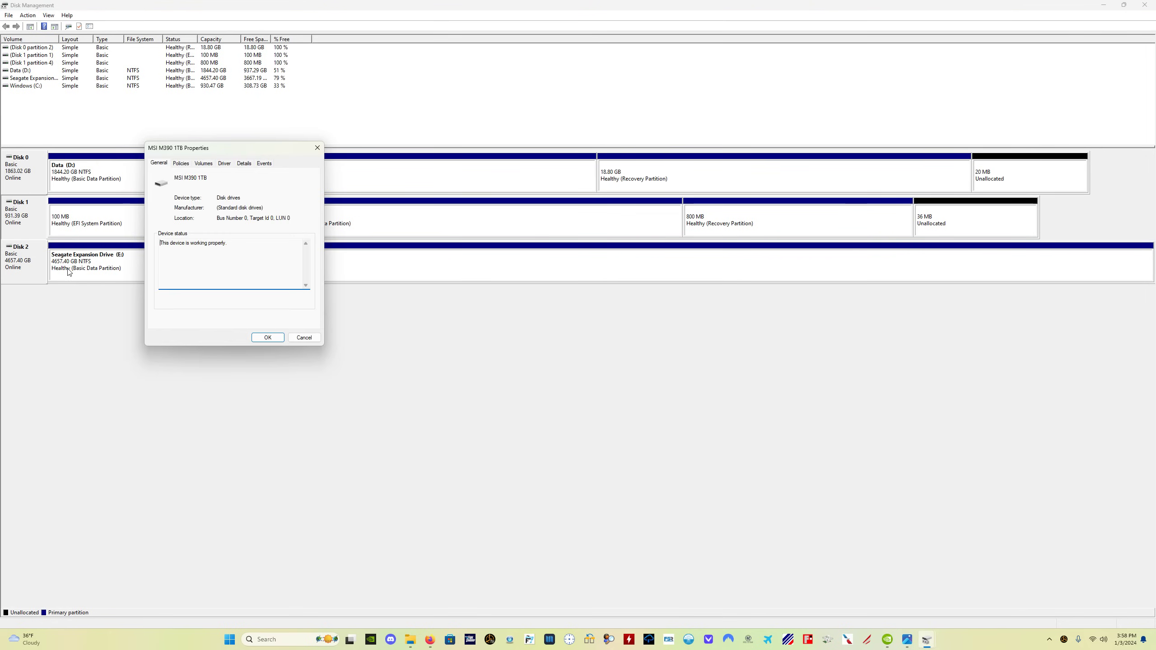
# Check on the Volumes tab that Disk 1's partition style is GPT, then dismiss the dialog.
pyautogui.click(198, 167)
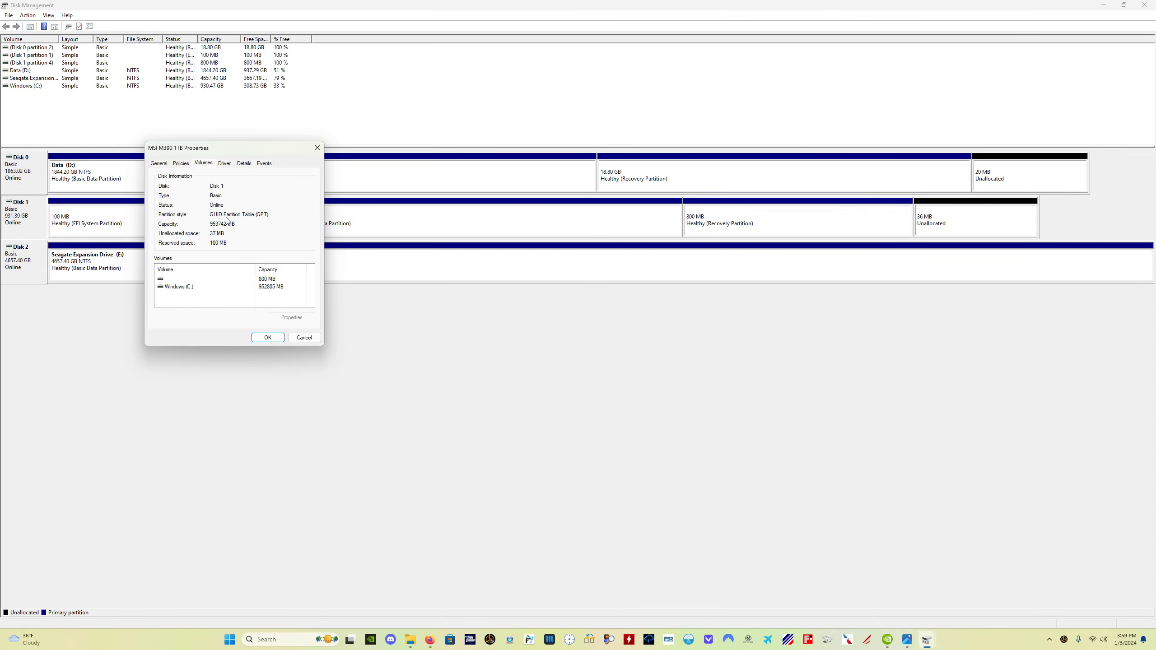
pyautogui.click(262, 336)
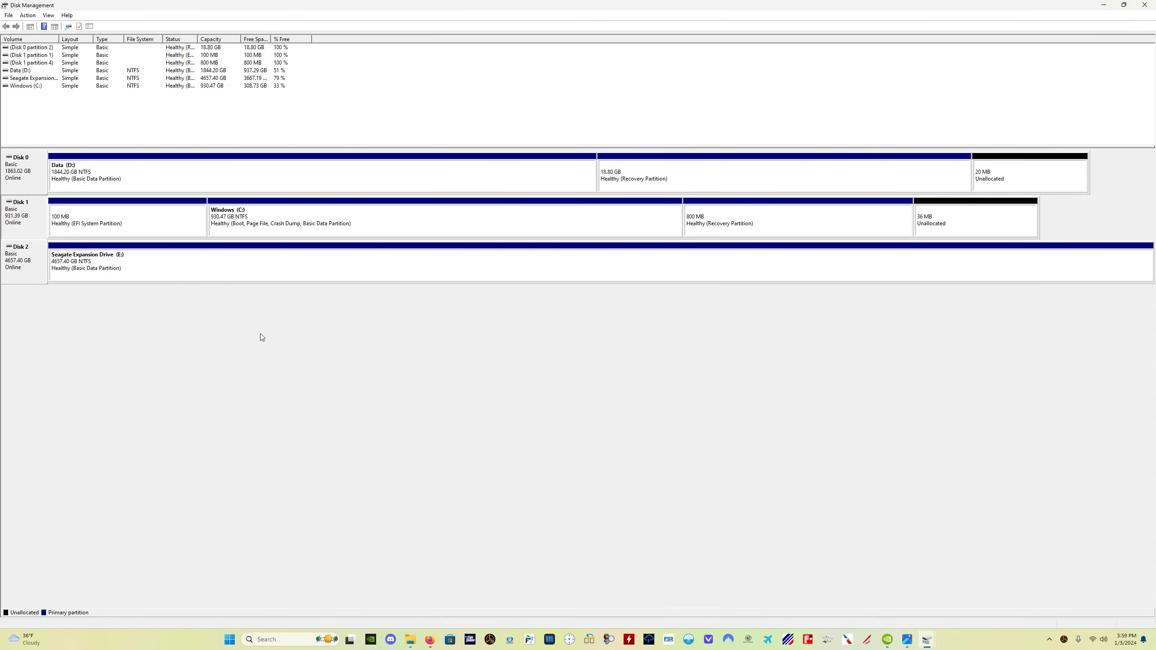
# Close Disk Management, launch NVIDIA Control Panel from the desktop, and select the RTX 3080 Ti in System Information.
pyautogui.click(1145, 5)
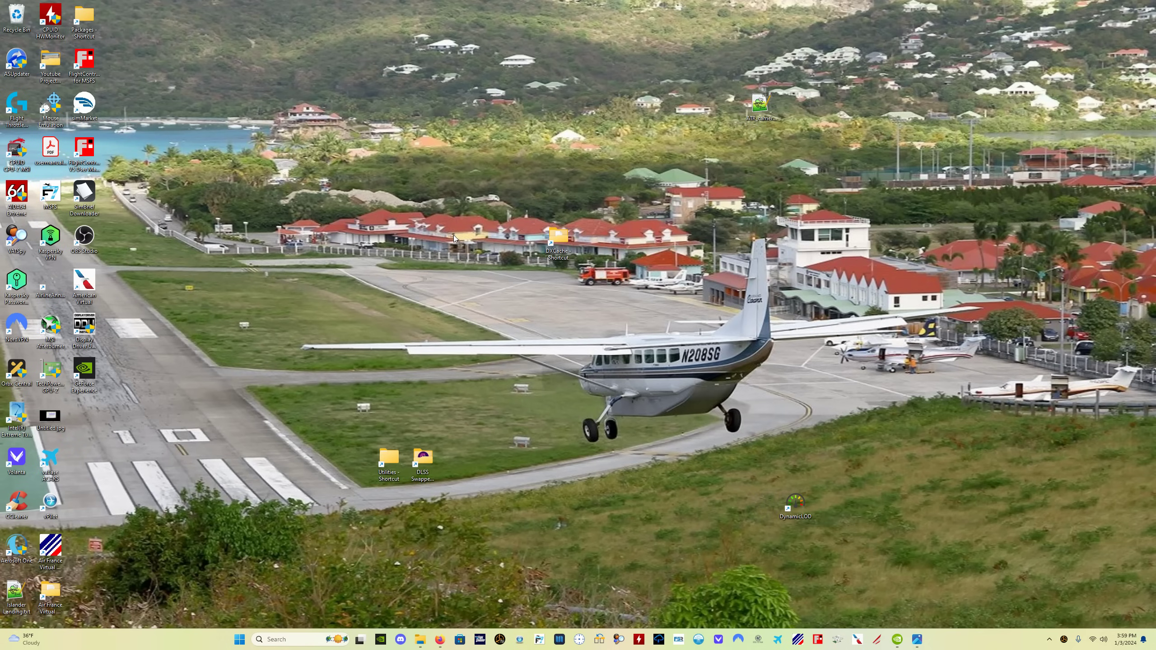
pyautogui.rightClick(403, 252)
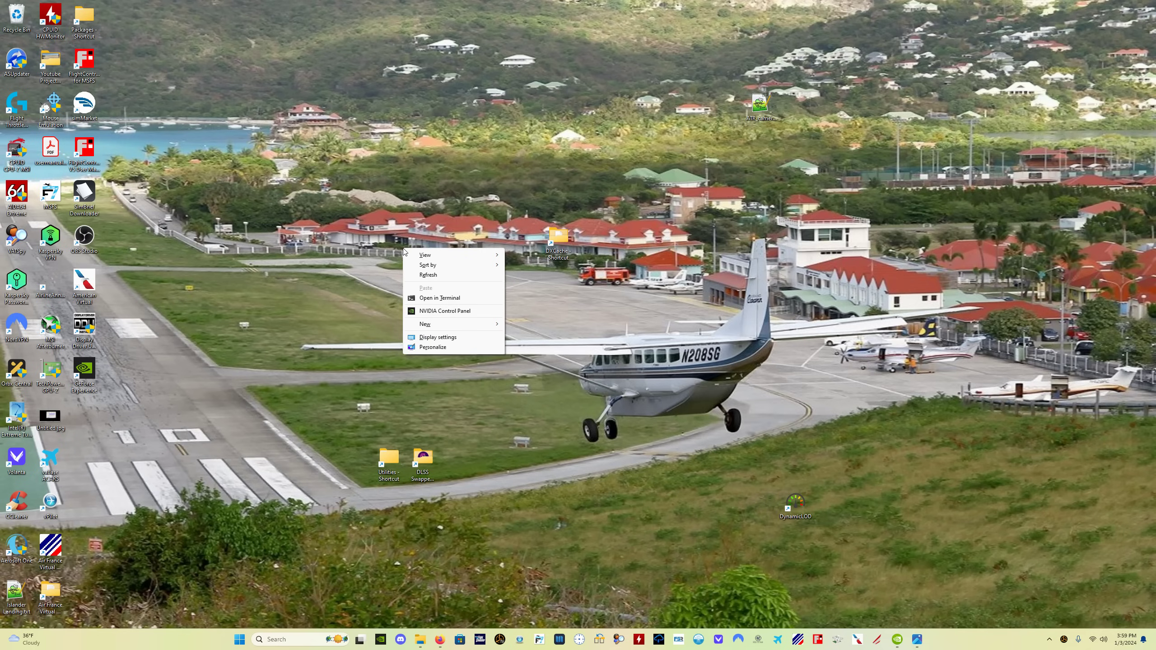
pyautogui.click(459, 311)
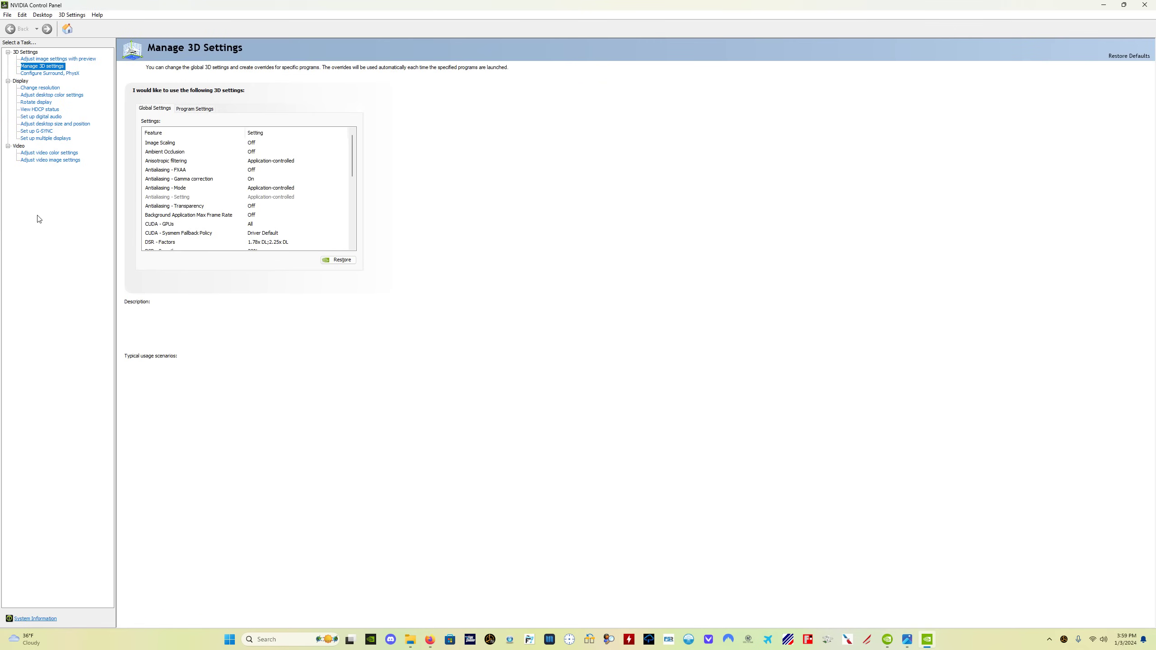
pyautogui.click(47, 620)
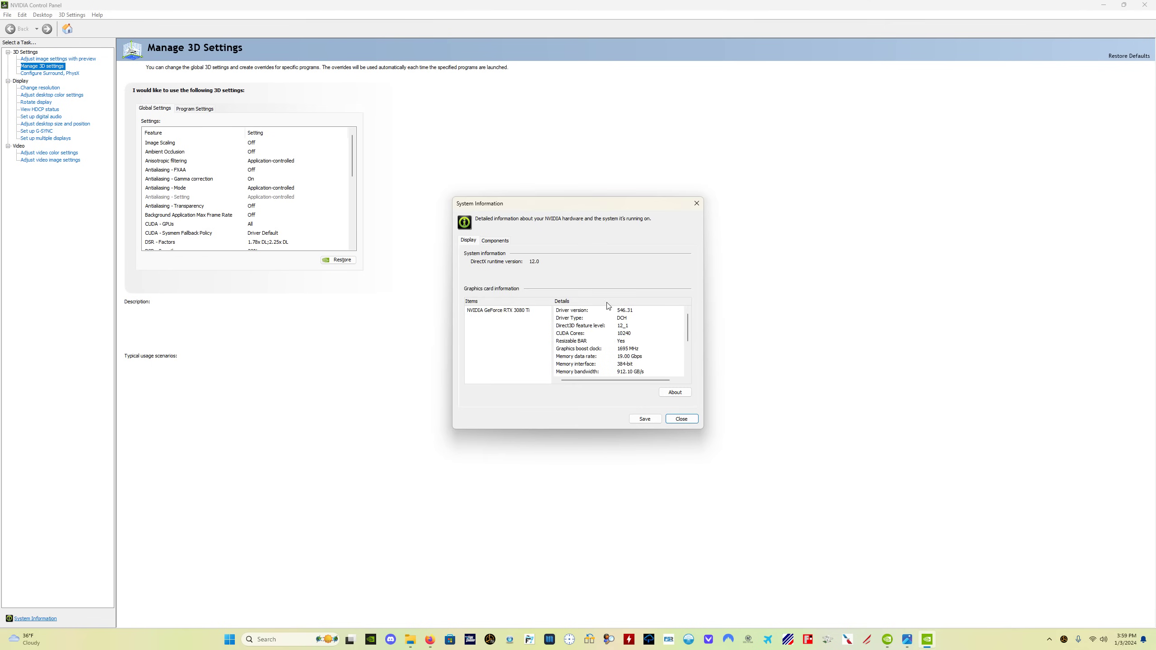
pyautogui.click(494, 312)
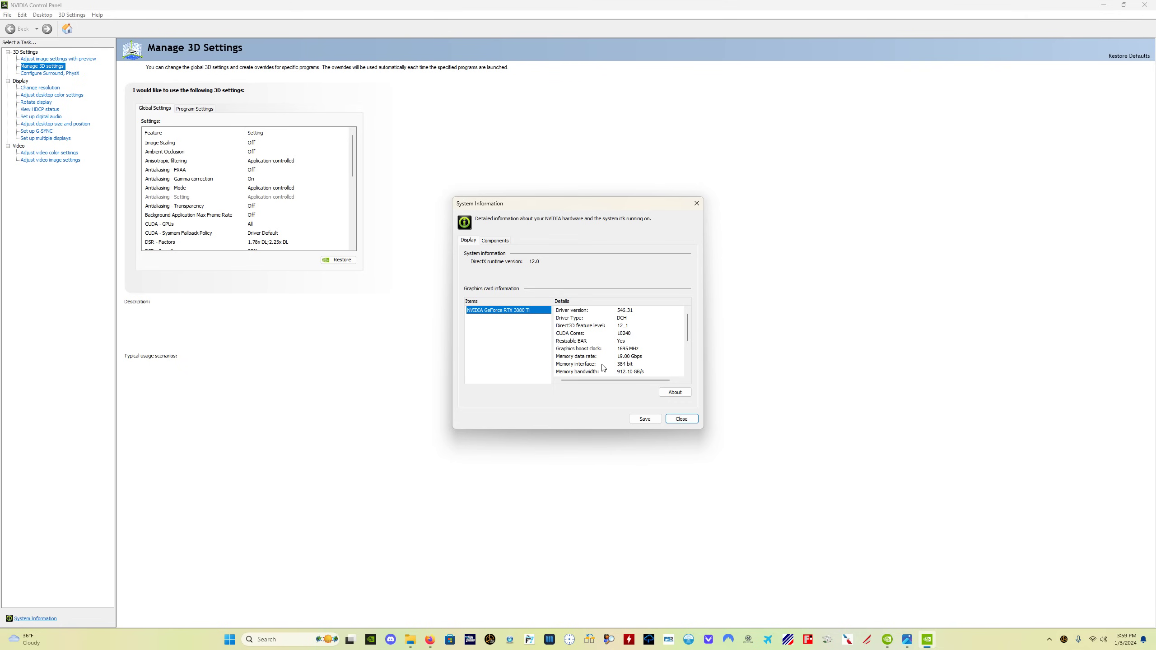
pyautogui.click(569, 344)
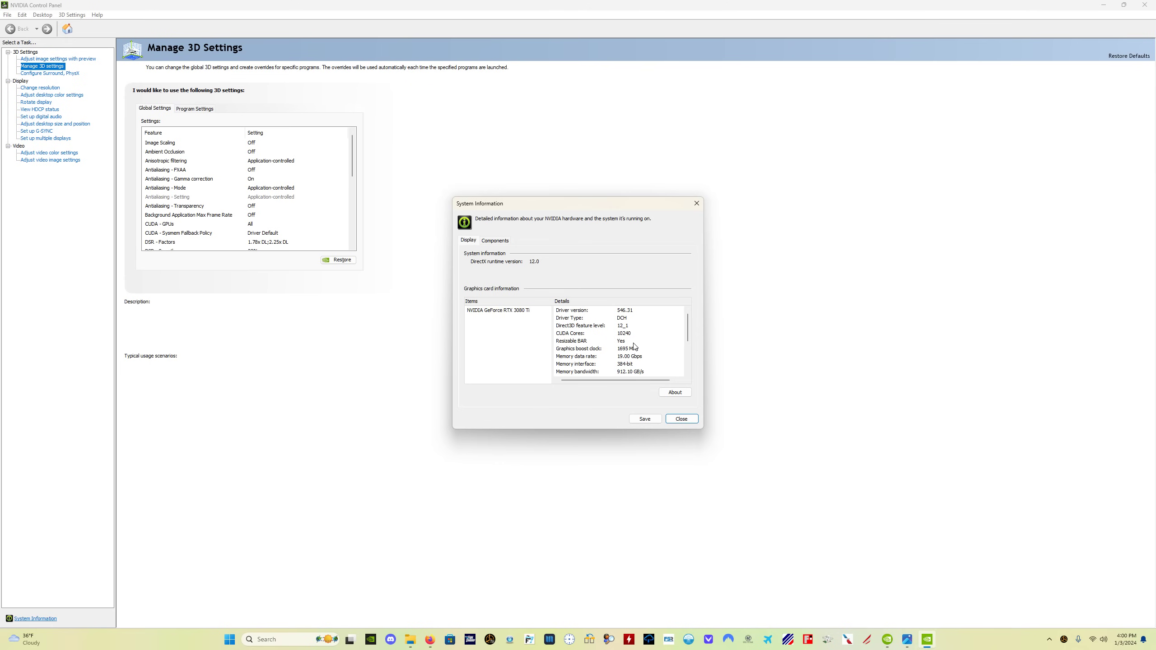
# Cancel saving the system report, then close System Information and NVIDIA Control Panel.
pyautogui.click(645, 420)
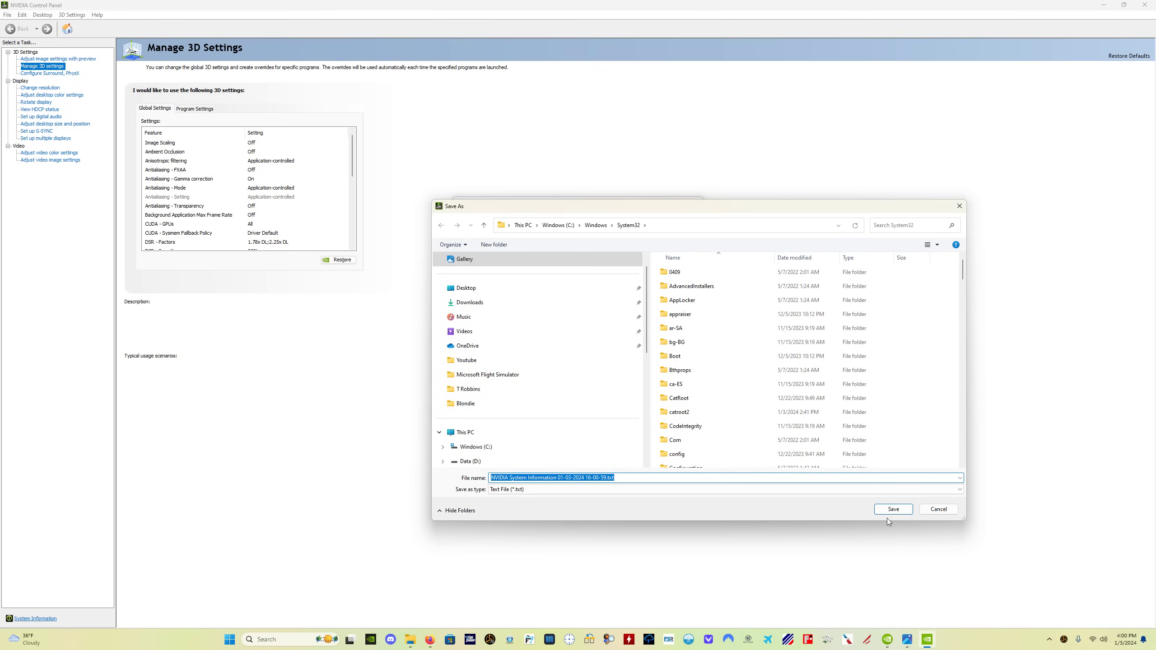
pyautogui.click(938, 509)
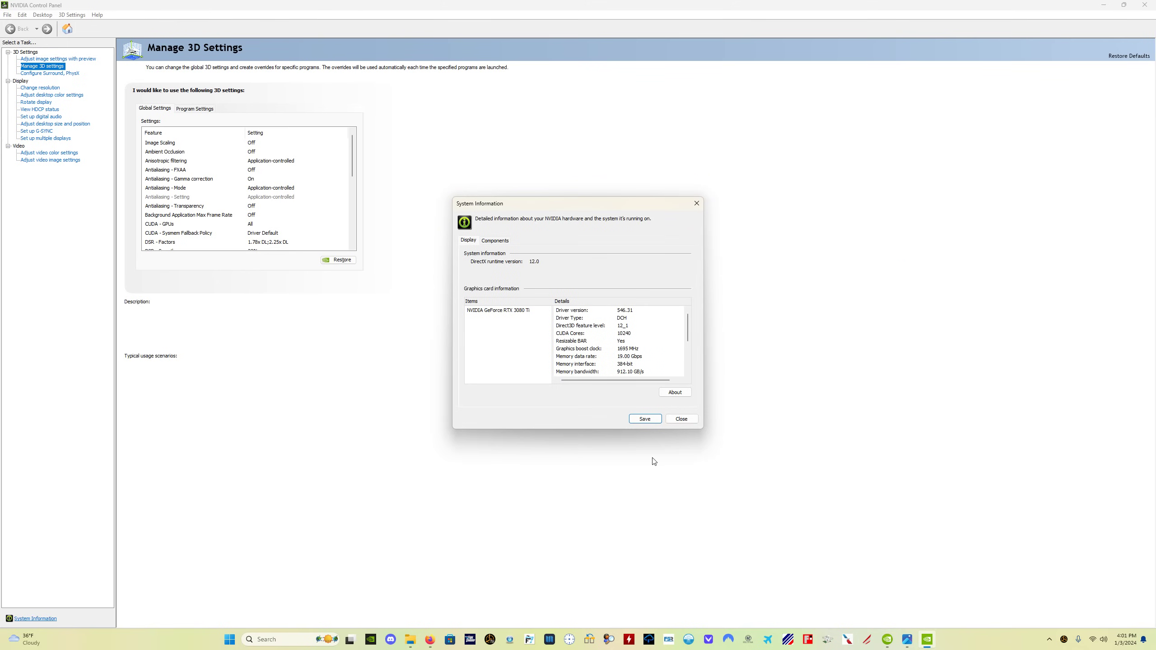
pyautogui.click(682, 419)
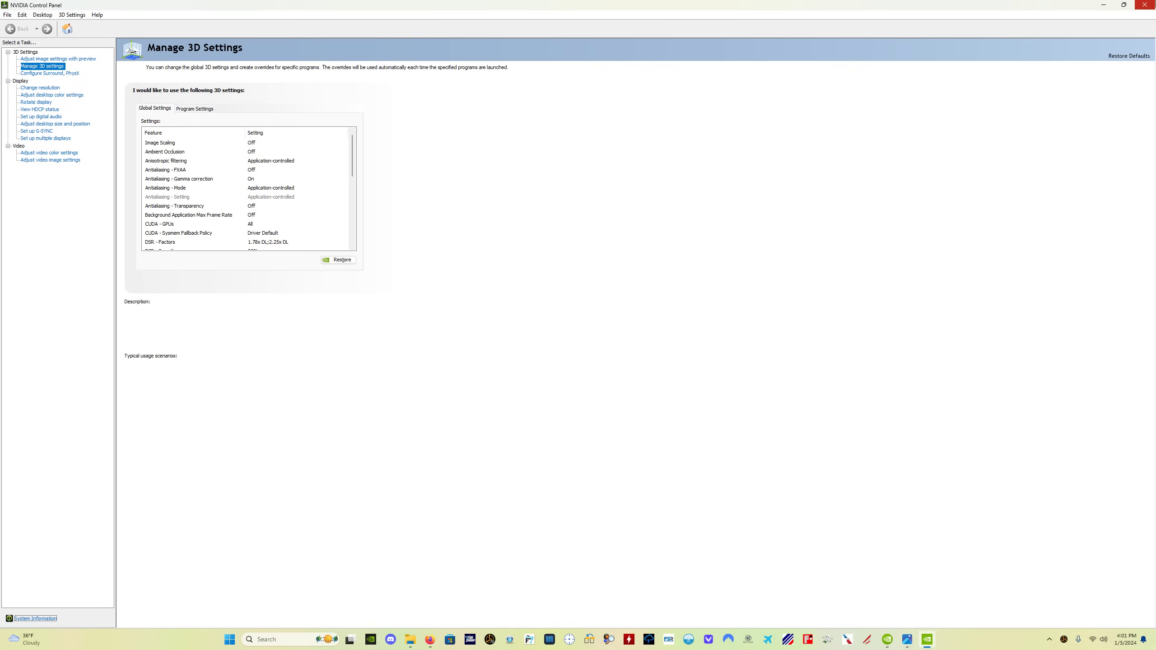
pyautogui.click(1152, 4)
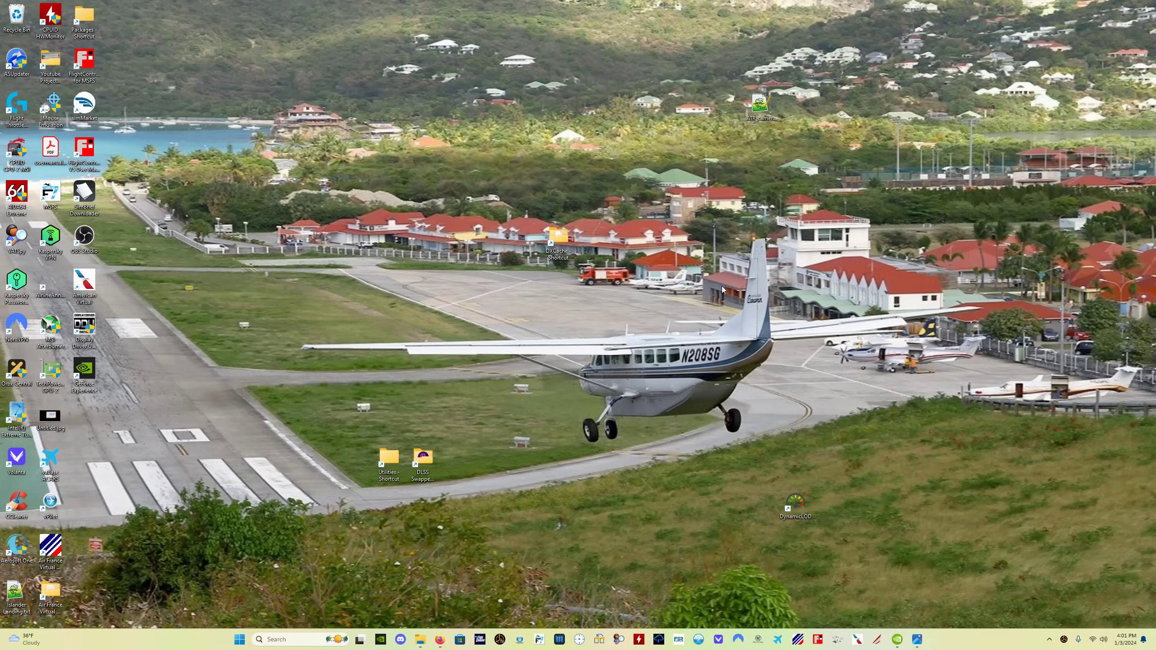
# Check the GitHub releases, then open the official site's 3.5.0.0 download section and return to Explorer.
pyautogui.click(439, 588)
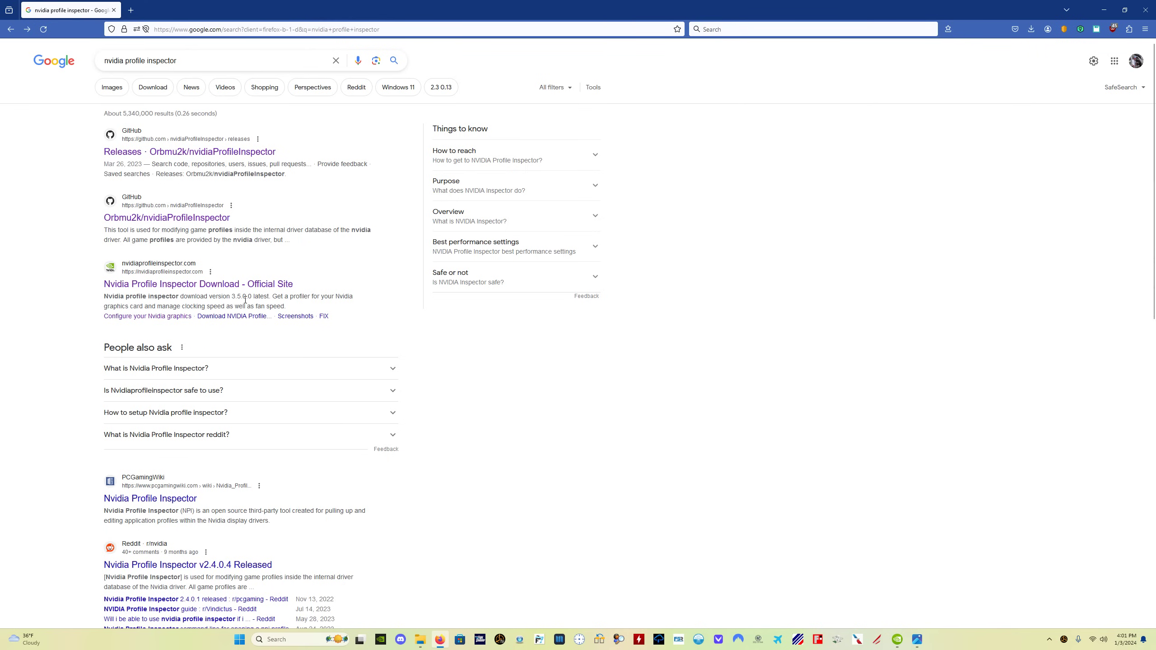
pyautogui.click(151, 159)
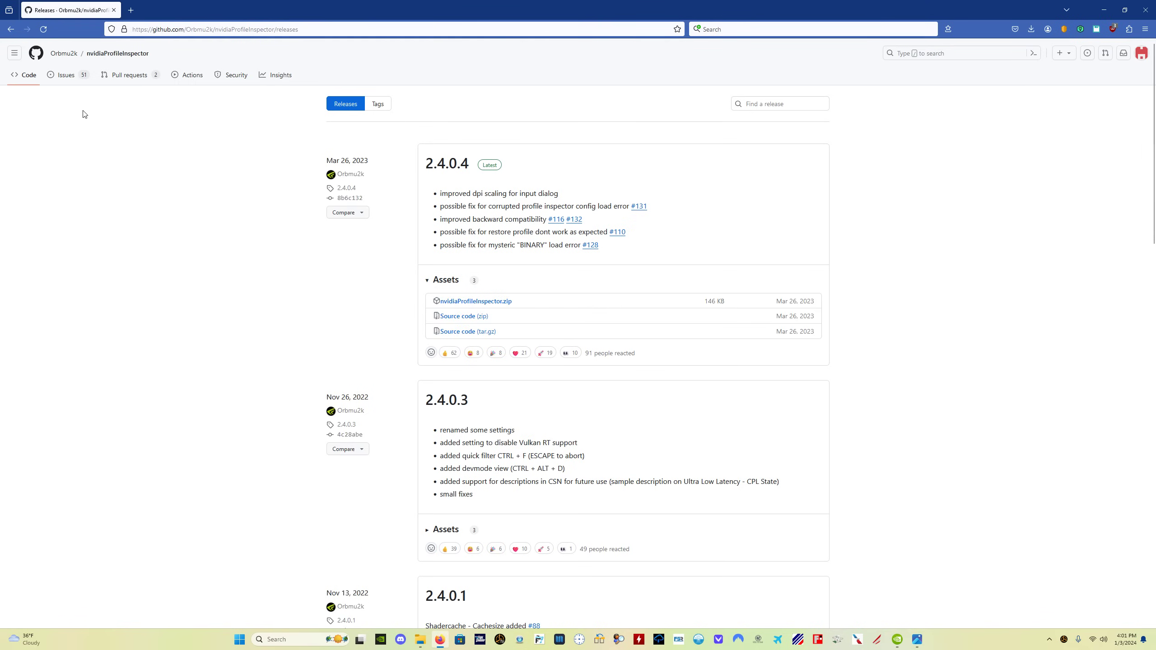
pyautogui.click(13, 29)
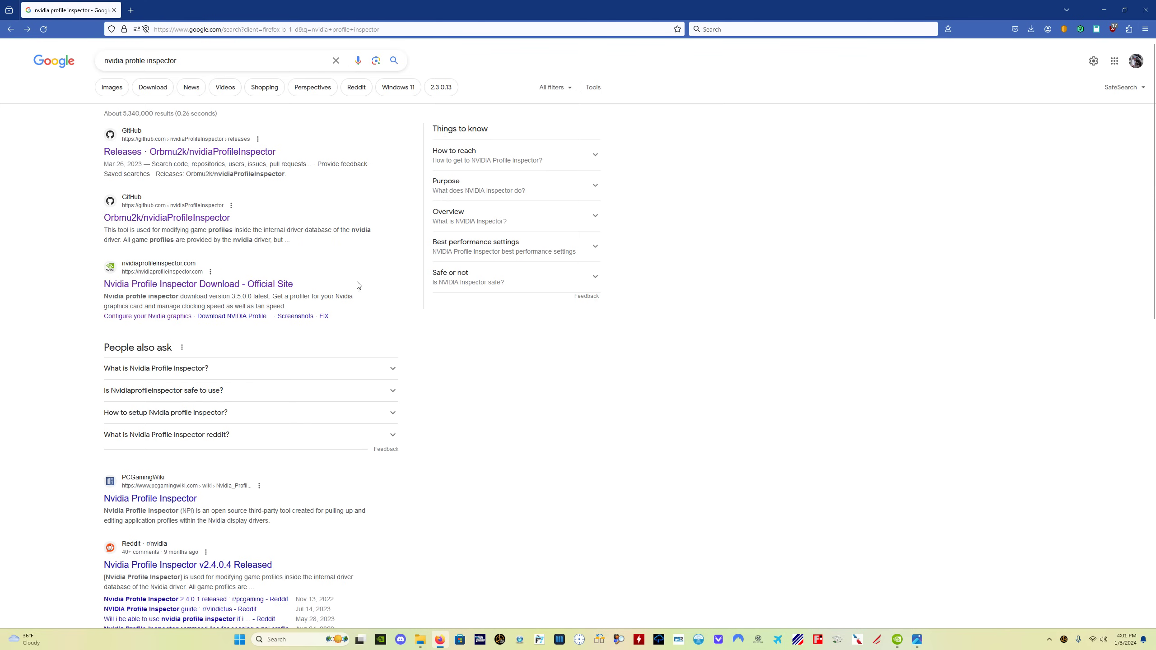
pyautogui.click(198, 285)
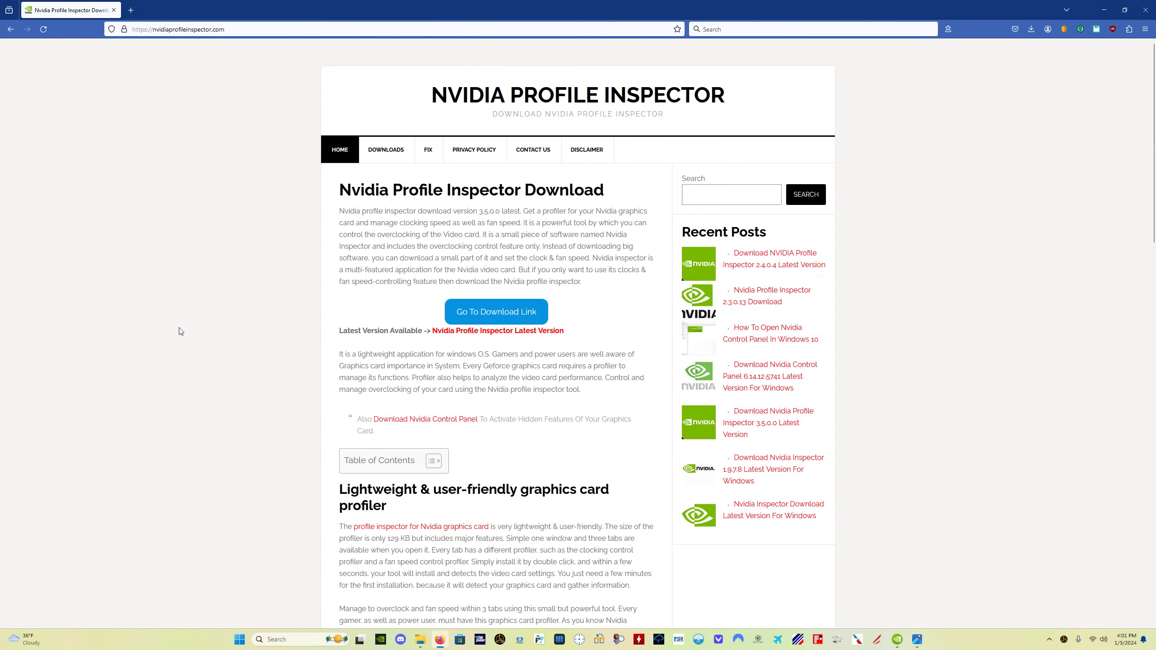
pyautogui.click(500, 319)
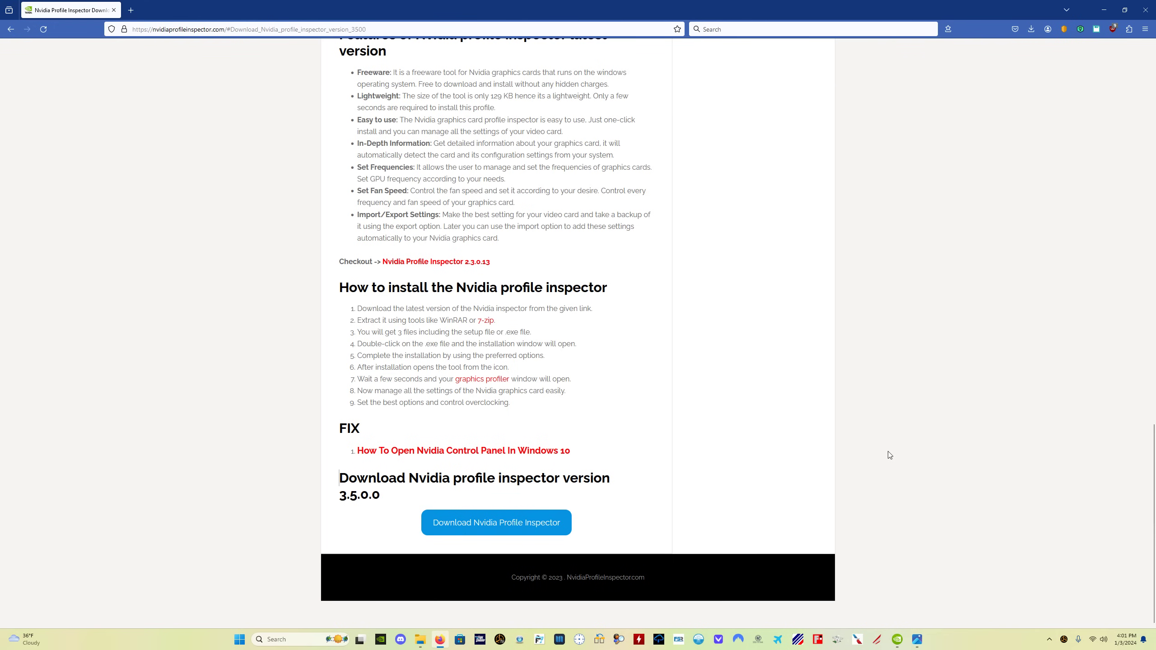
pyautogui.hotkey('alt', 'Tab')
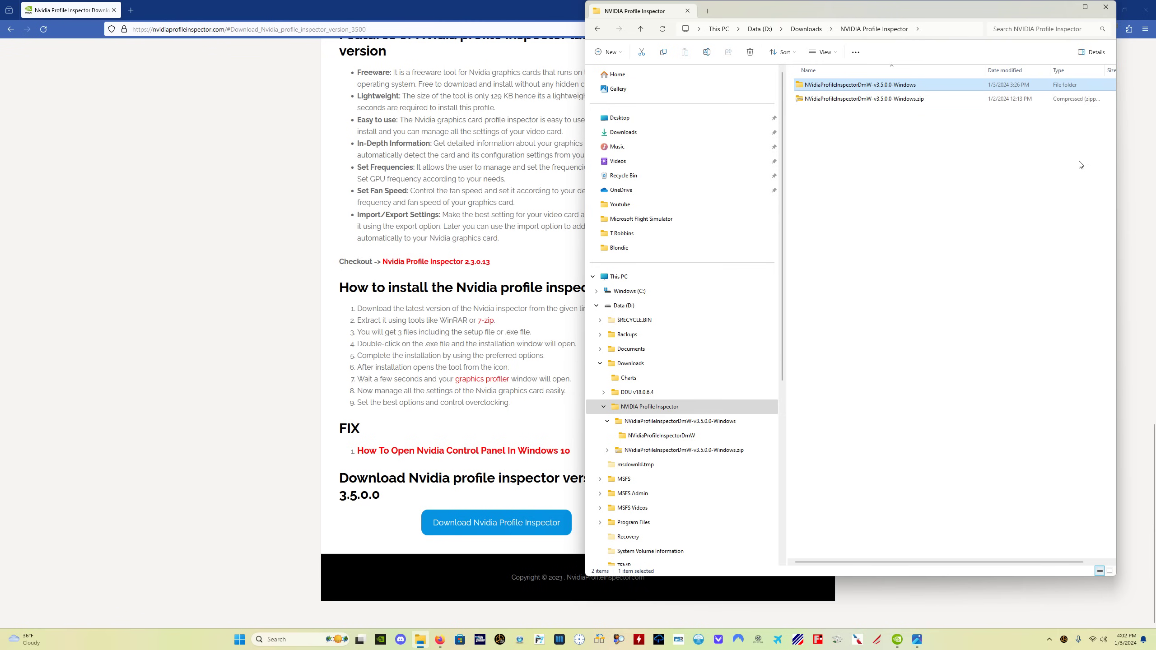
# Open the v3.5.0.0 Windows and NVidiaProfileInspectorDmW folders and run NVidiaProfileInspectorDmW.exe.
pyautogui.doubleClick(878, 85)
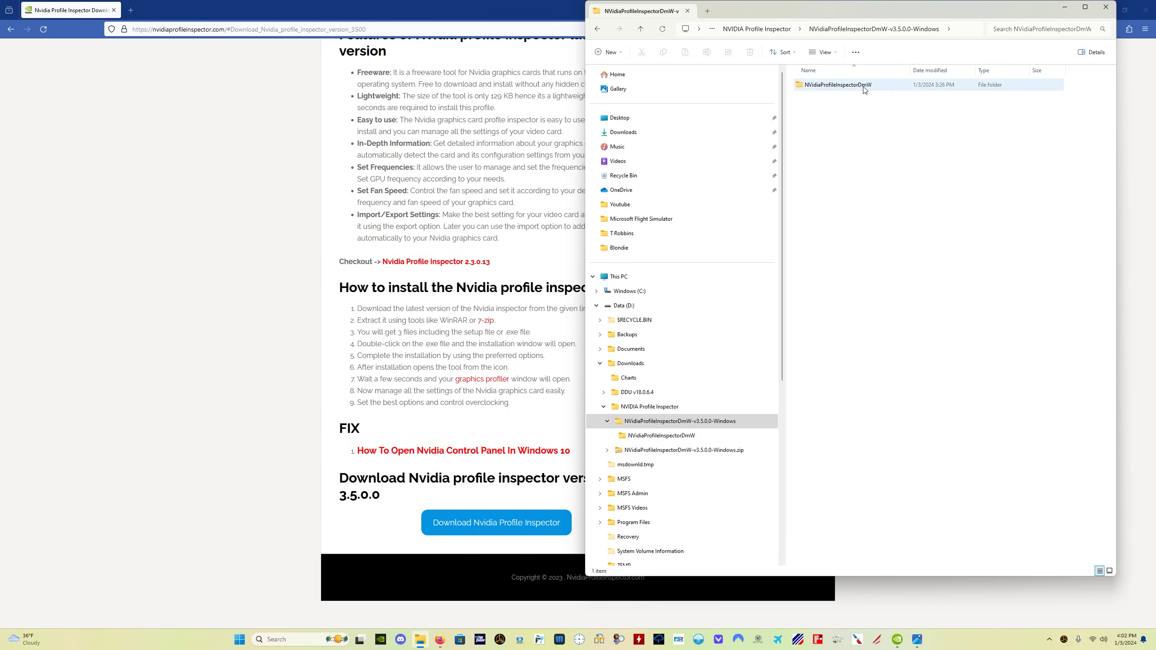
pyautogui.doubleClick(865, 87)
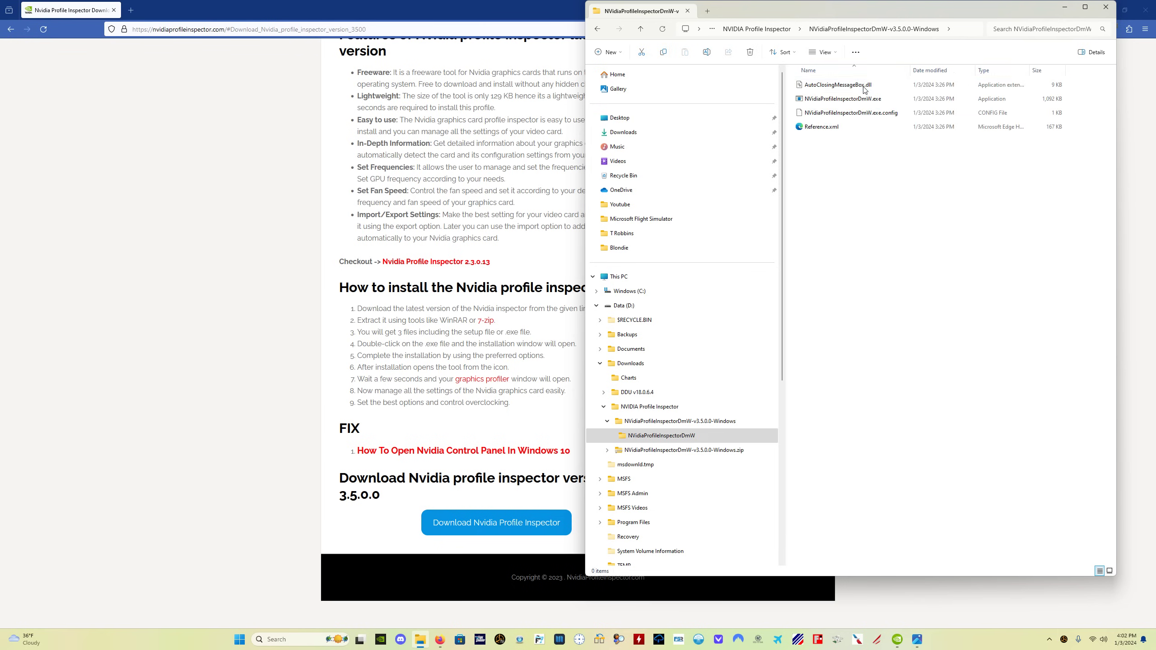
pyautogui.doubleClick(815, 100)
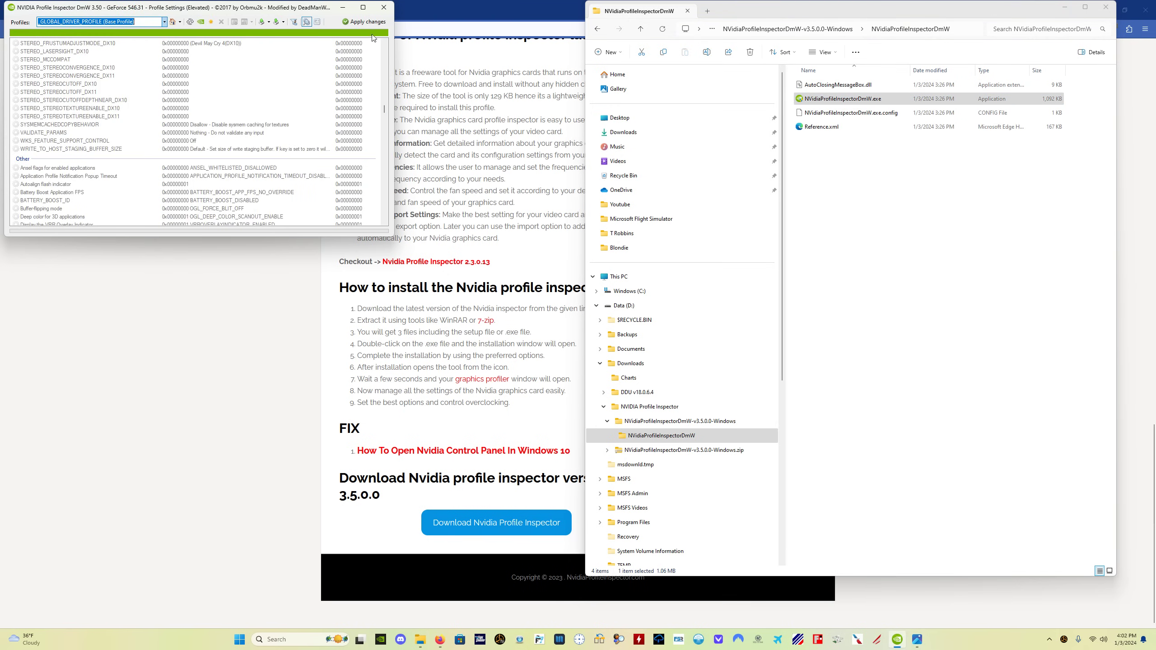
pyautogui.click(363, 7)
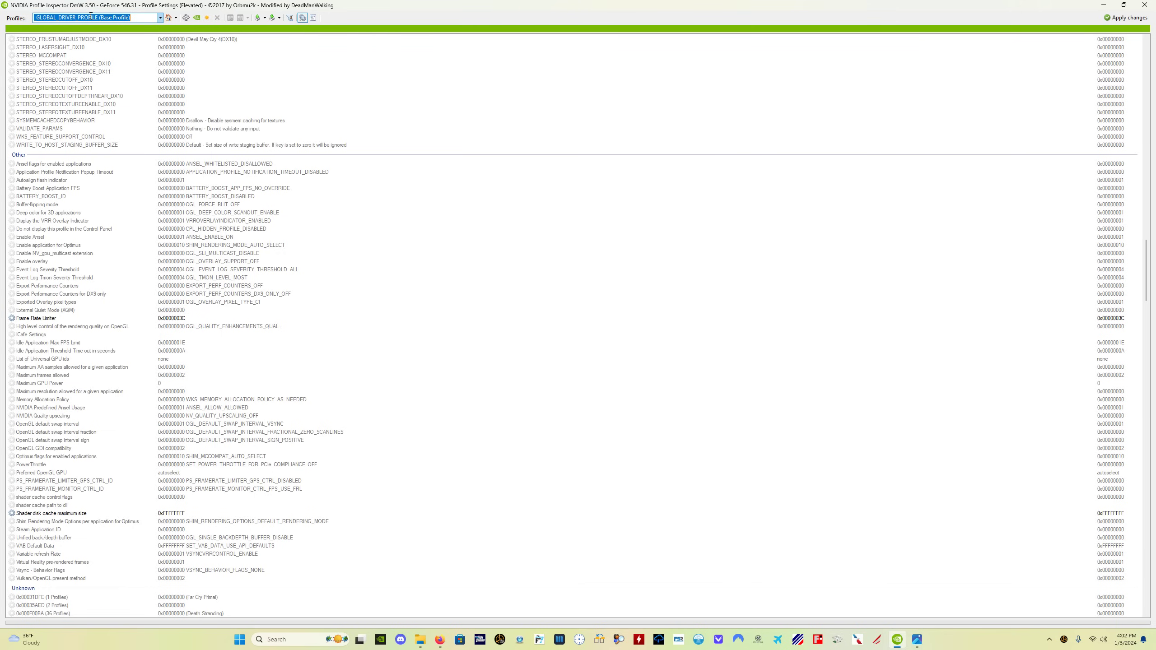
# Search the profiles for 'microsoft flig' and load the Microsoft Flight Simulator profile.
pyautogui.click(161, 18)
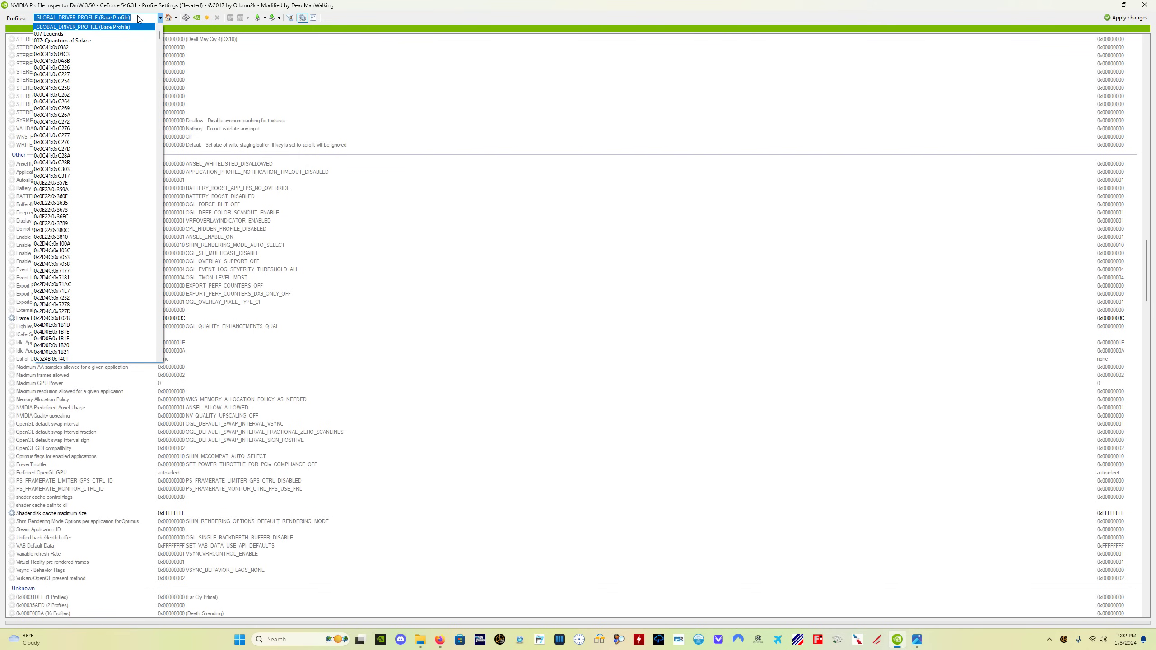
pyautogui.click(138, 17)
pyautogui.write('cmicrof')
pyautogui.press('BackSpace')
pyautogui.press('BackSpace')
pyautogui.press('BackSpace')
pyautogui.press('BackSpace')
pyautogui.press('BackSpace')
pyautogui.press('BackSpace')
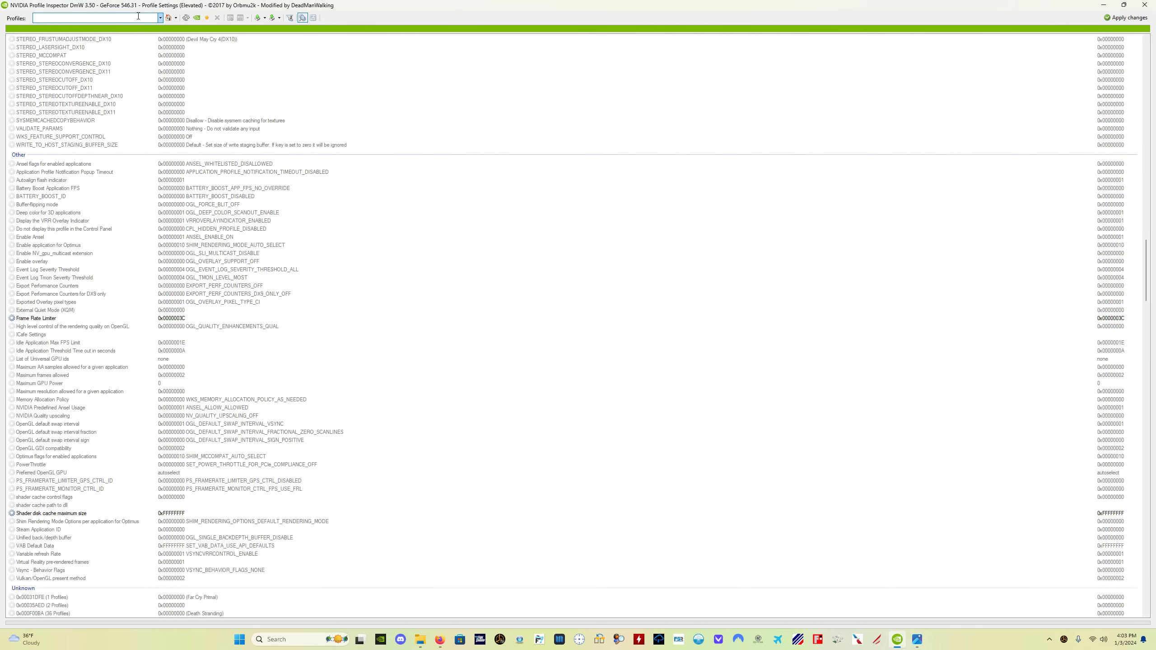
pyautogui.write('micoro')
pyautogui.press('BackSpace')
pyautogui.press('BackSpace')
pyautogui.press('BackSpace')
pyautogui.press('BackSpace')
pyautogui.write('roso')
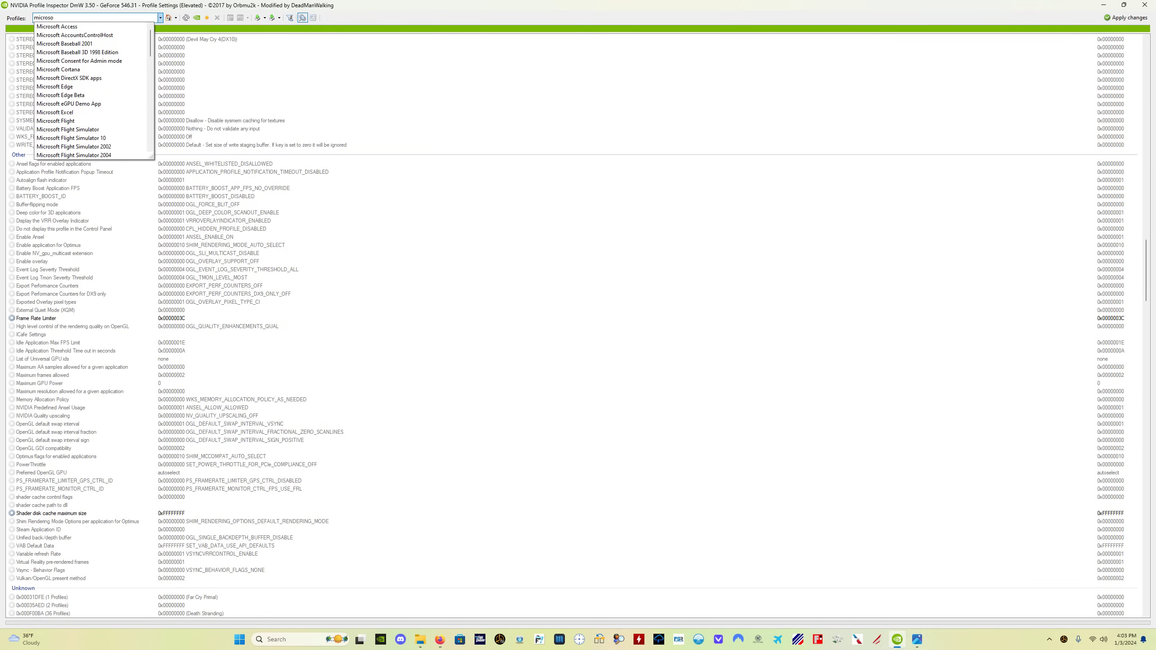
pyautogui.write('ft flig')
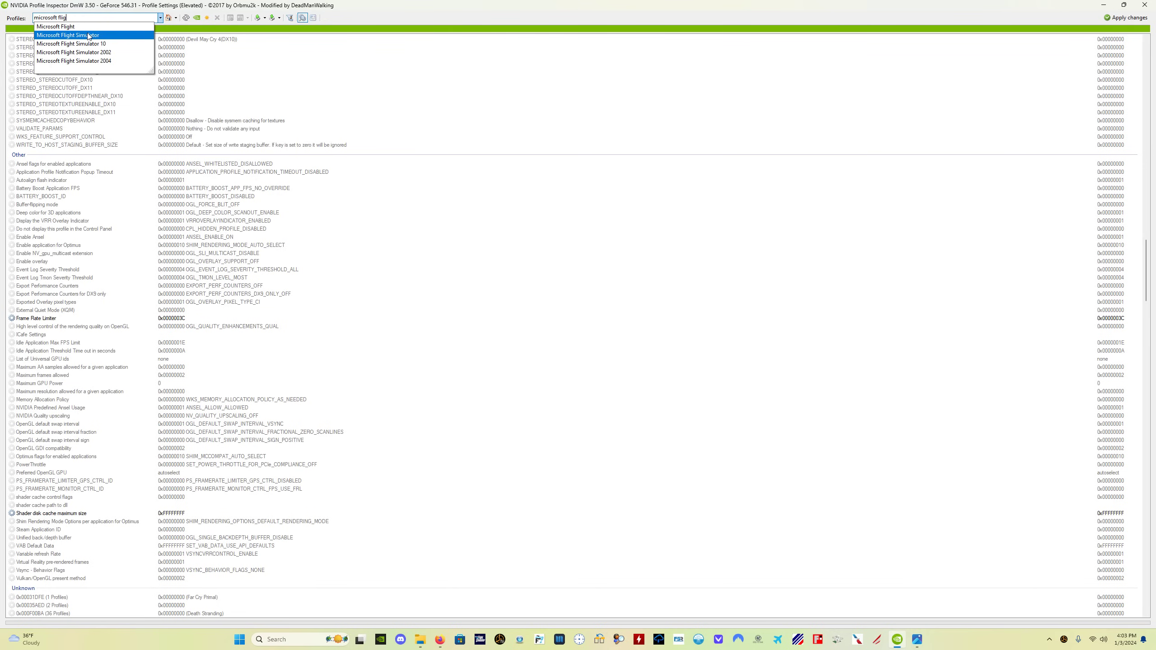
pyautogui.click(114, 36)
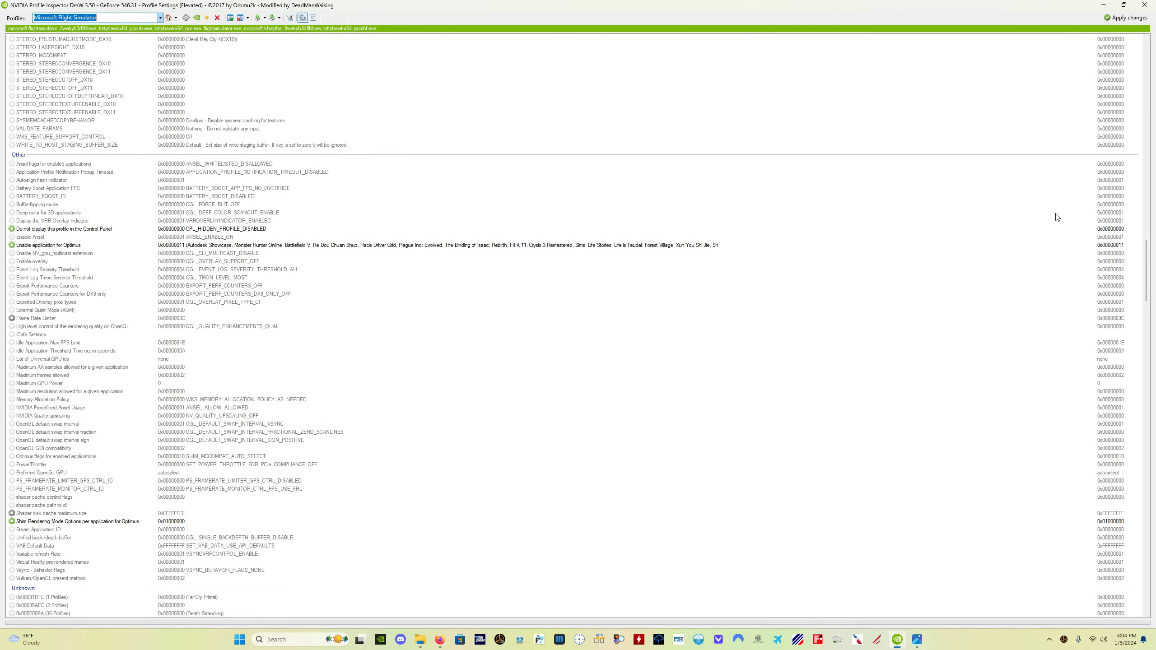
pyautogui.moveTo(1146, 249); pyautogui.dragTo(1152, 46)
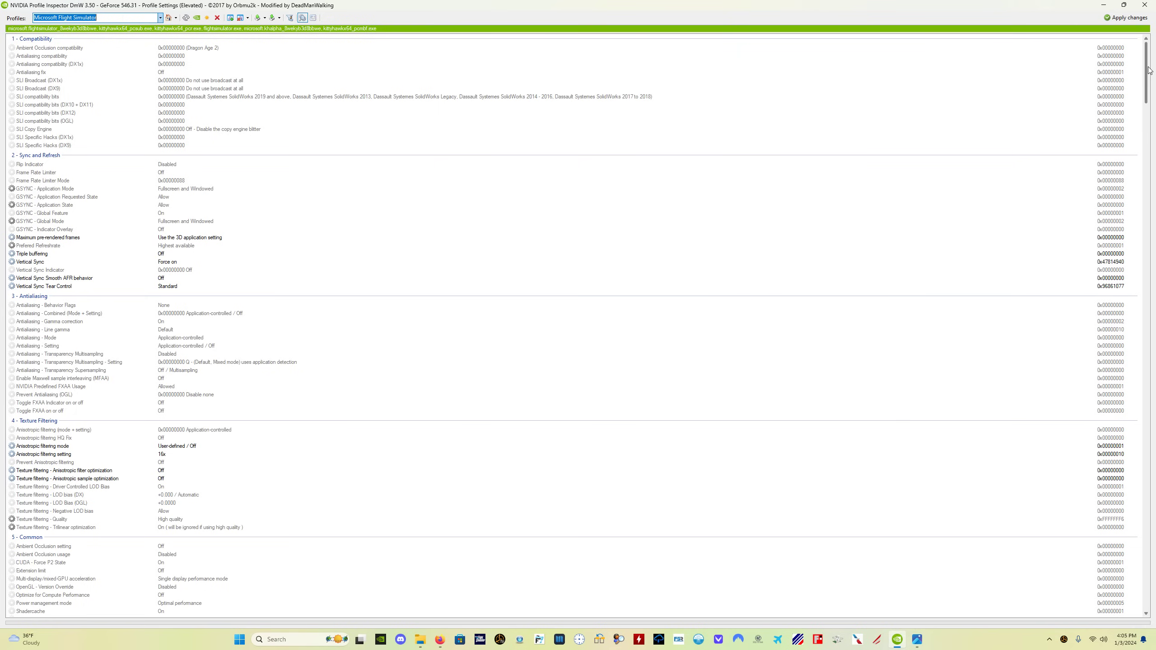
pyautogui.moveTo(1148, 70); pyautogui.dragTo(1154, 534)
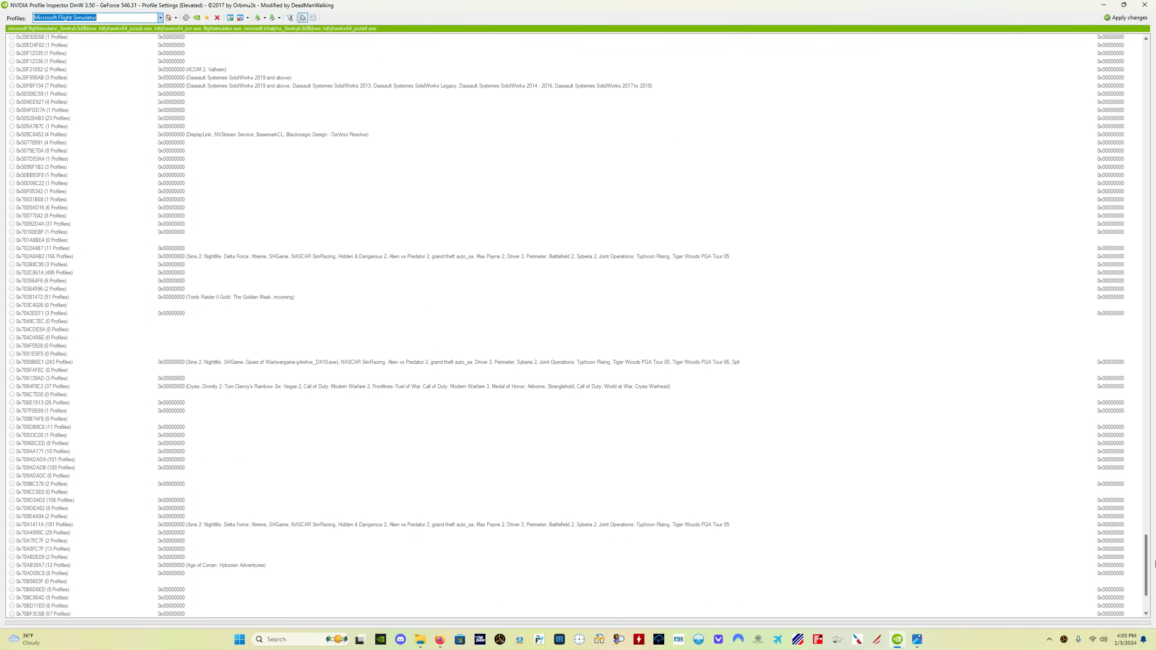
pyautogui.moveTo(1155, 563); pyautogui.dragTo(1155, 319)
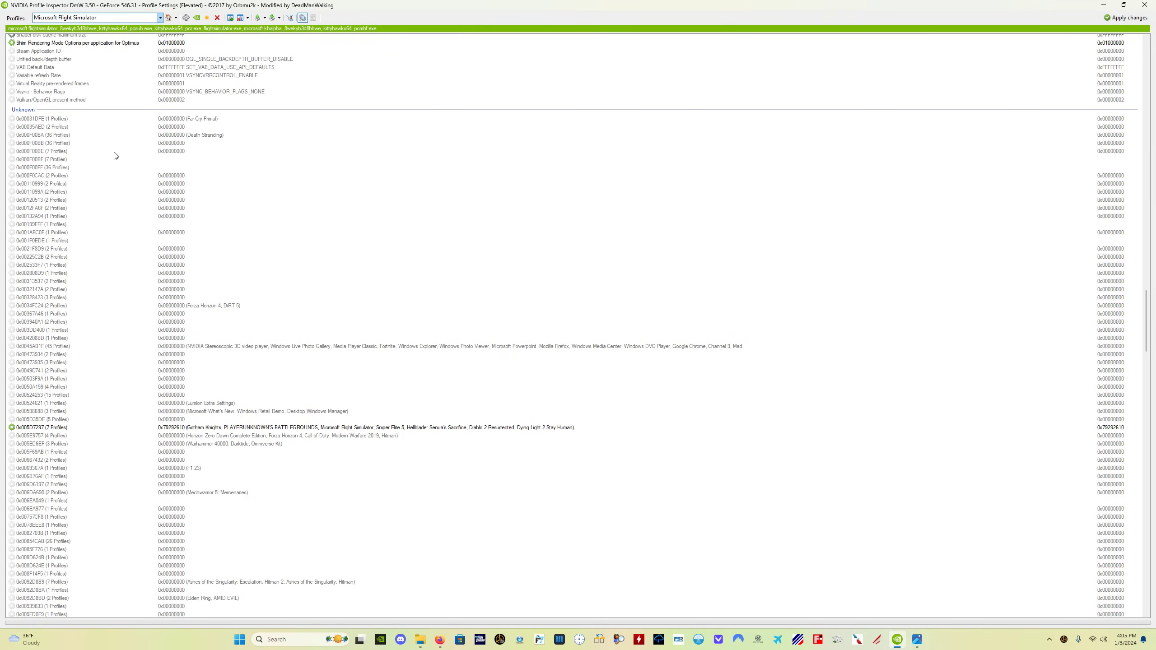
# Pick 0x00000001 from the value dropdowns of both 0x000F00BA and 0x000F00BB.
pyautogui.click(182, 134)
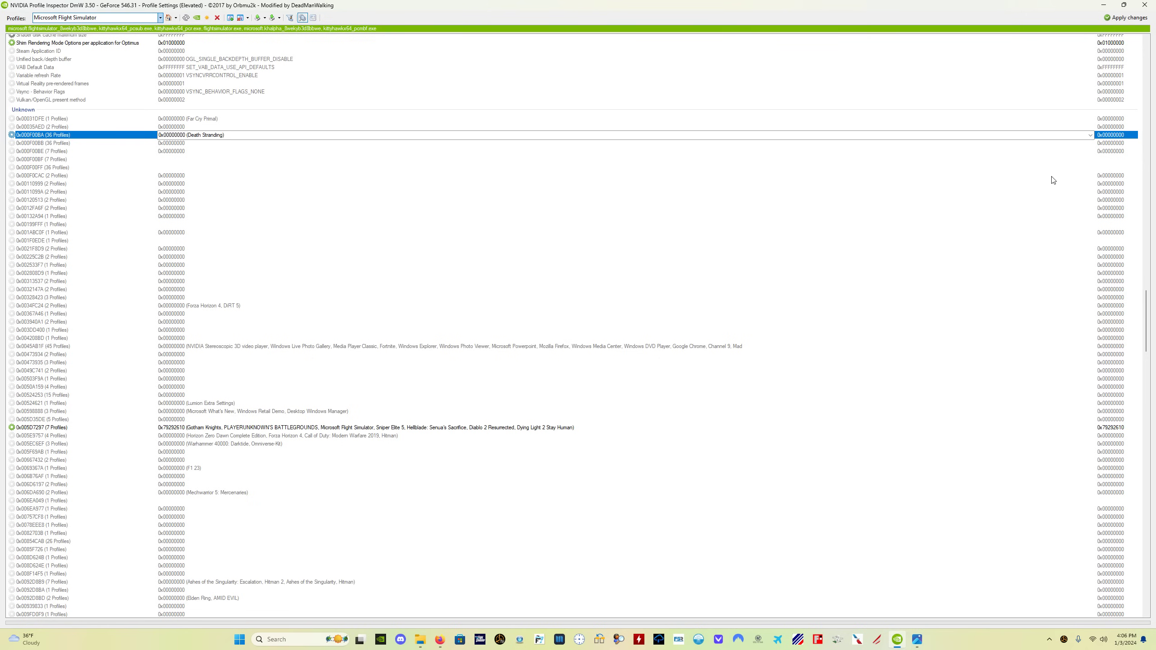
pyautogui.click(1091, 135)
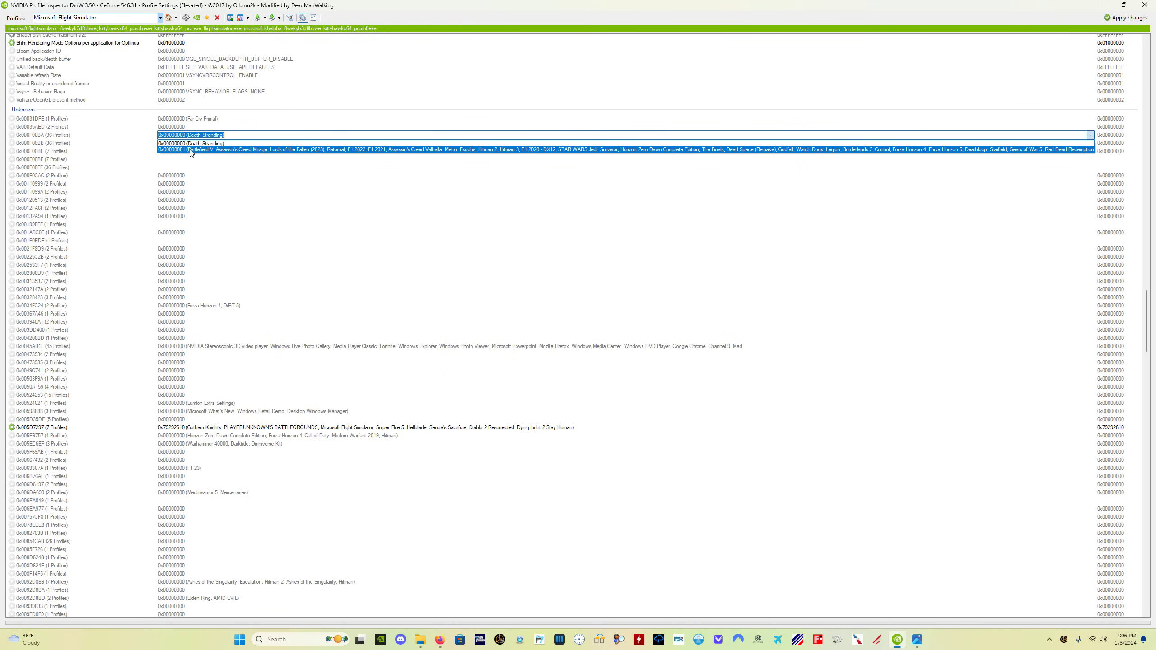
pyautogui.click(200, 150)
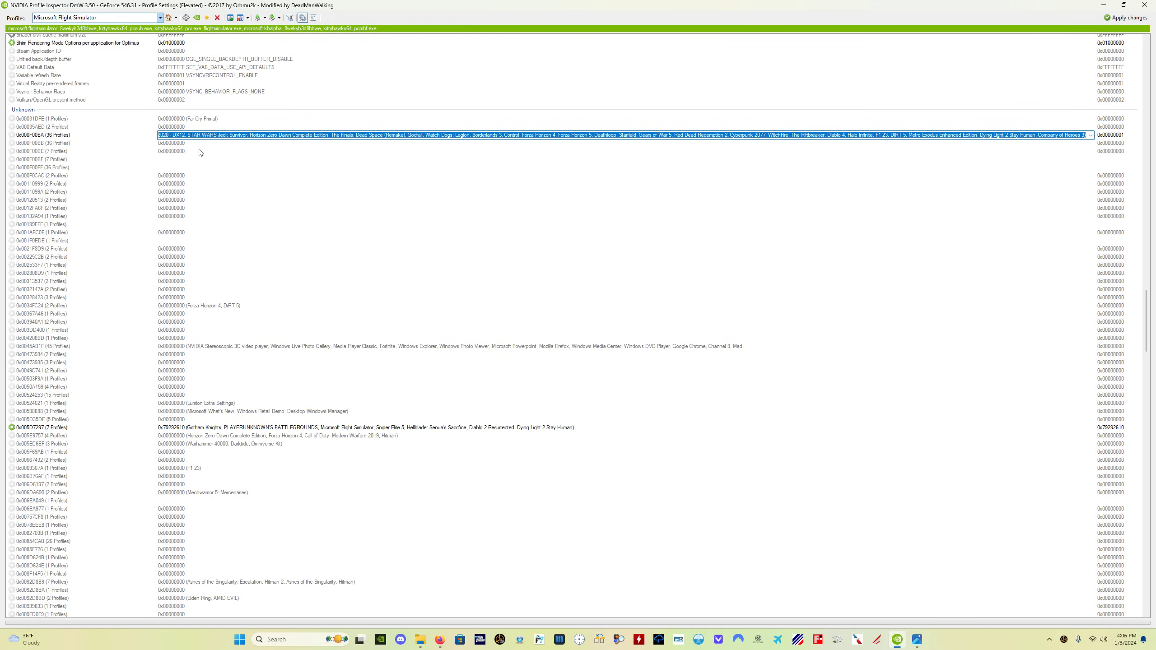
pyautogui.click(200, 144)
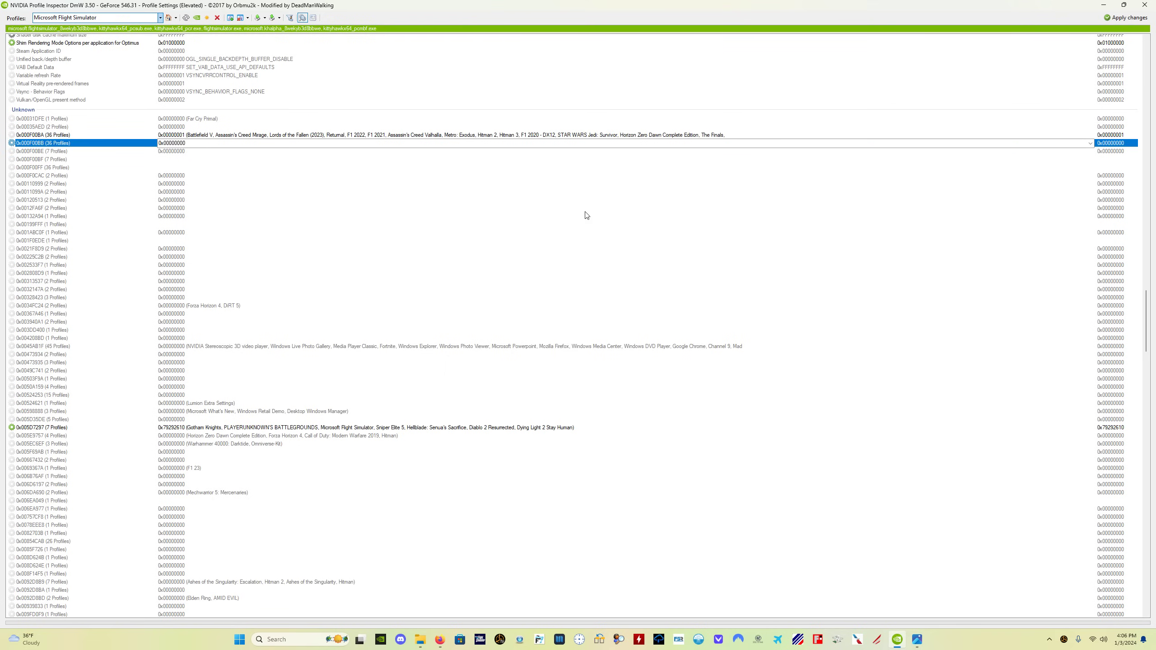
pyautogui.click(1092, 144)
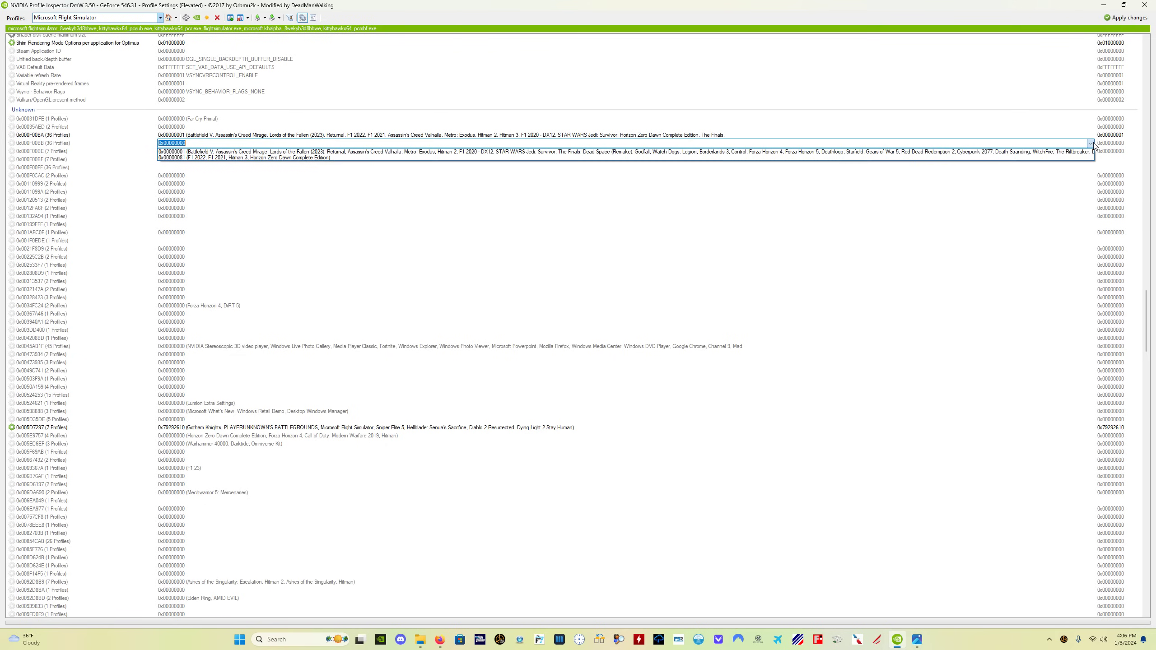
pyautogui.click(439, 152)
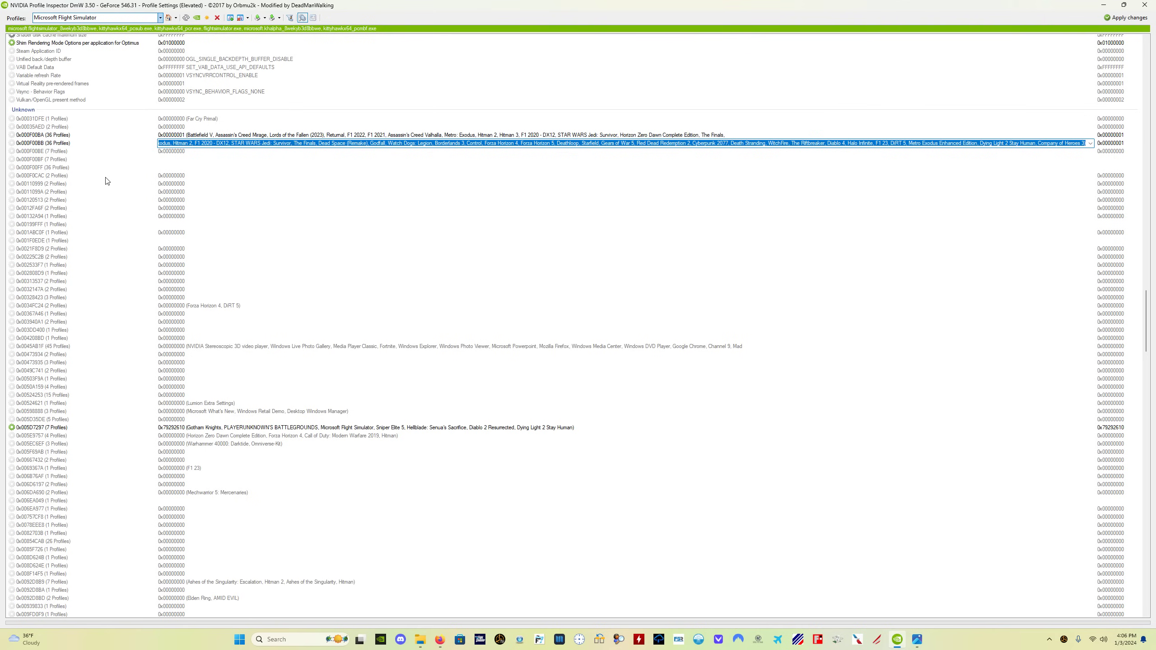
pyautogui.click(87, 168)
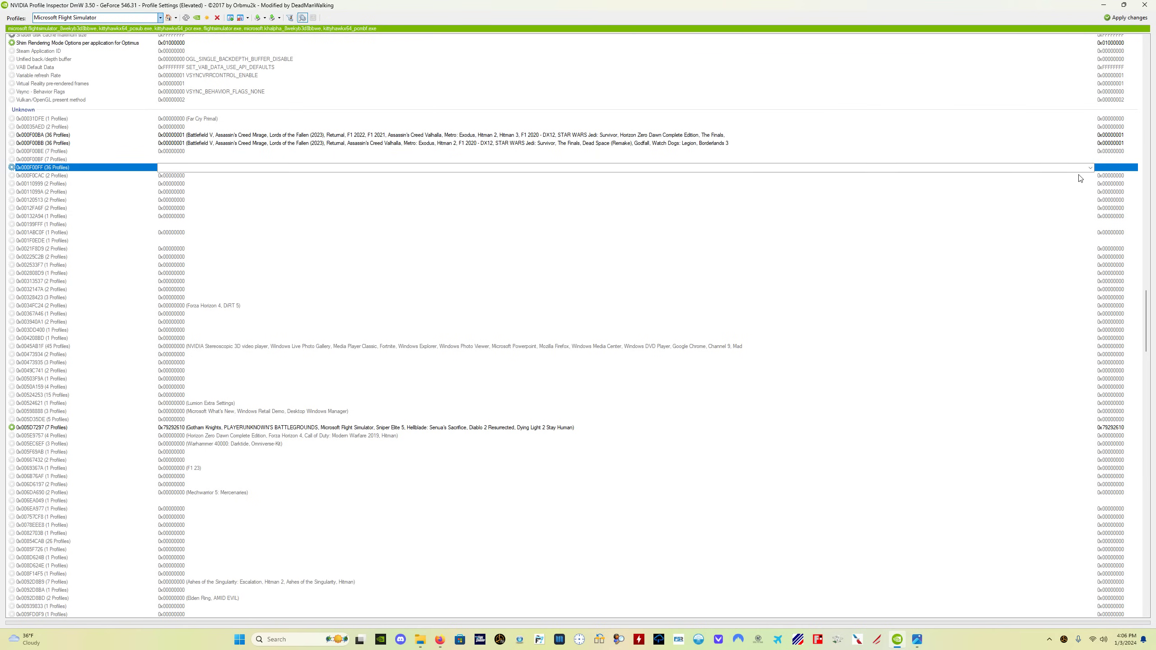
pyautogui.click(1090, 168)
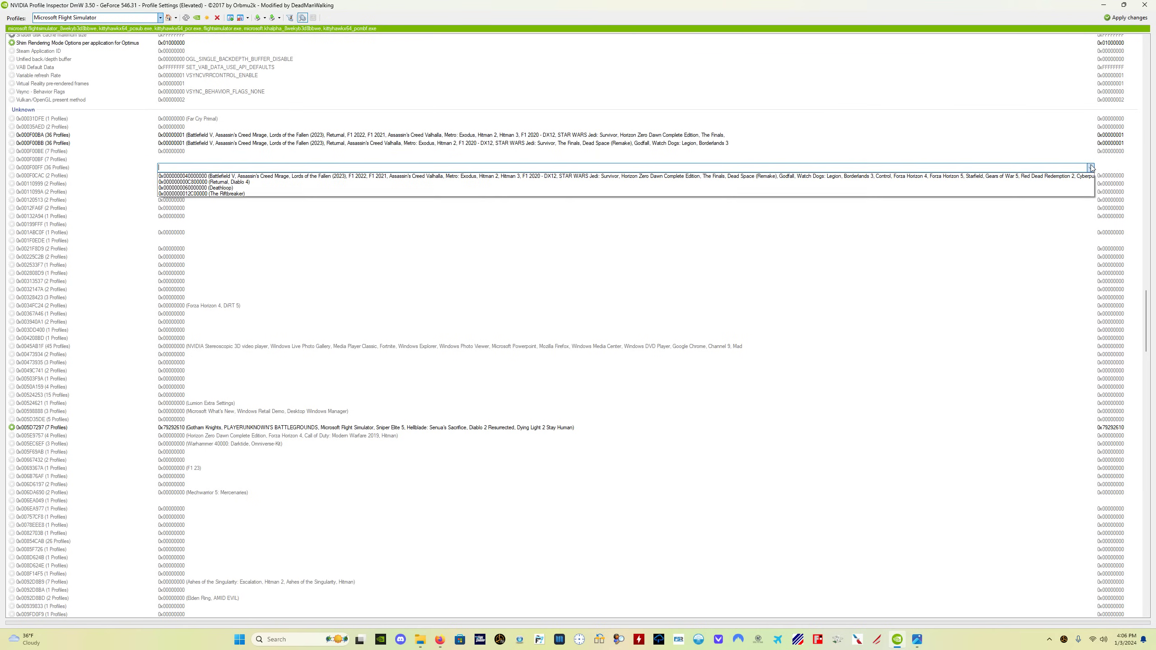
pyautogui.click(338, 178)
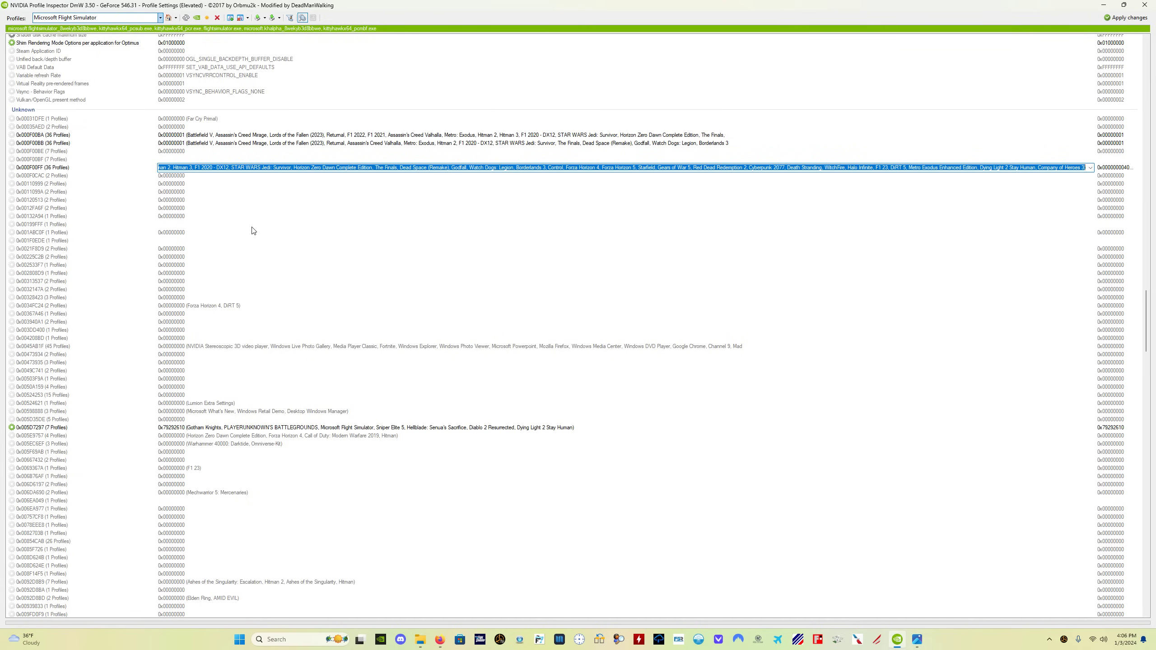
pyautogui.click(206, 184)
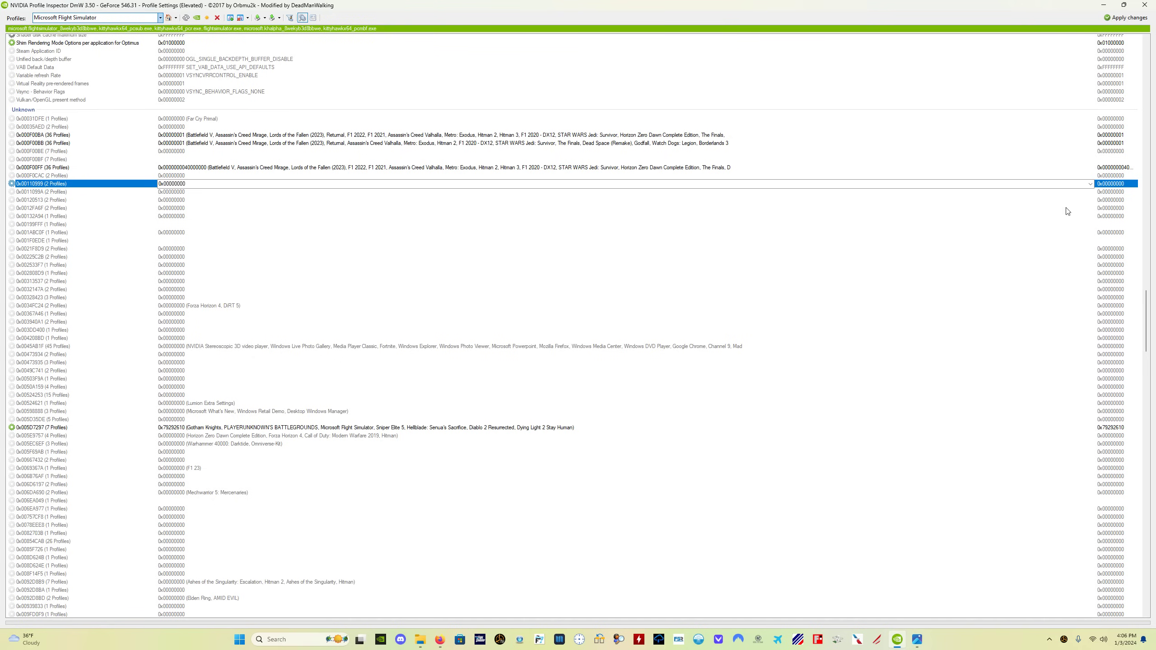
# Apply the flag changes to the driver and scroll back to the top of the settings list.
pyautogui.click(1126, 17)
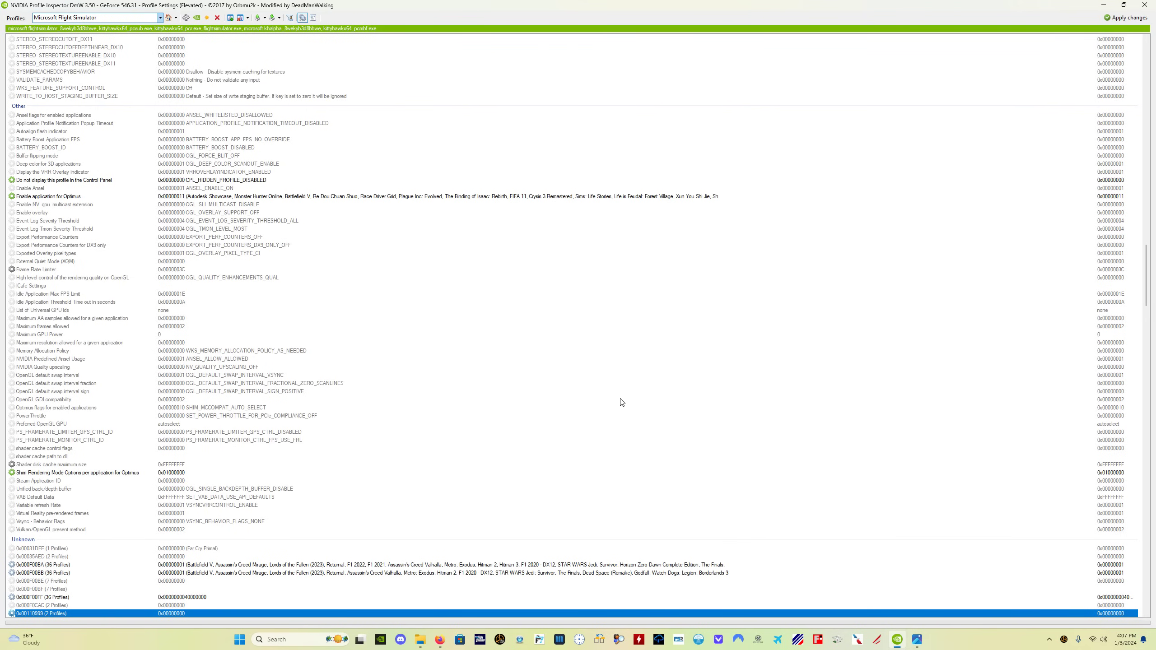
pyautogui.scroll(13, 633, 414)
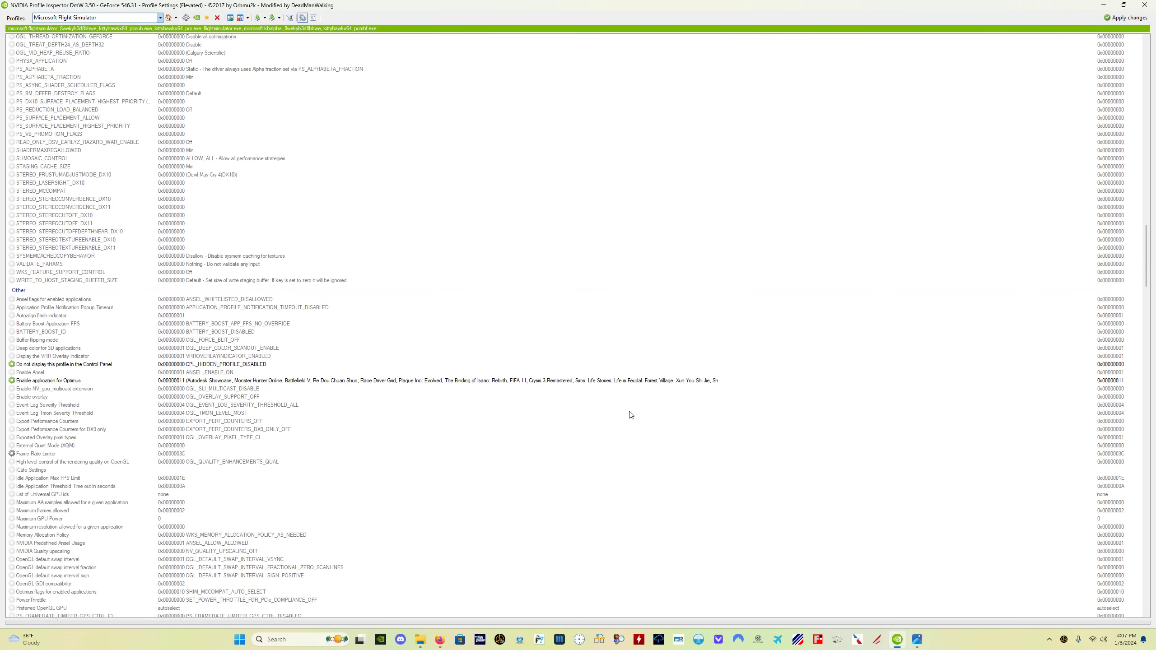
pyautogui.scroll(20, 631, 414)
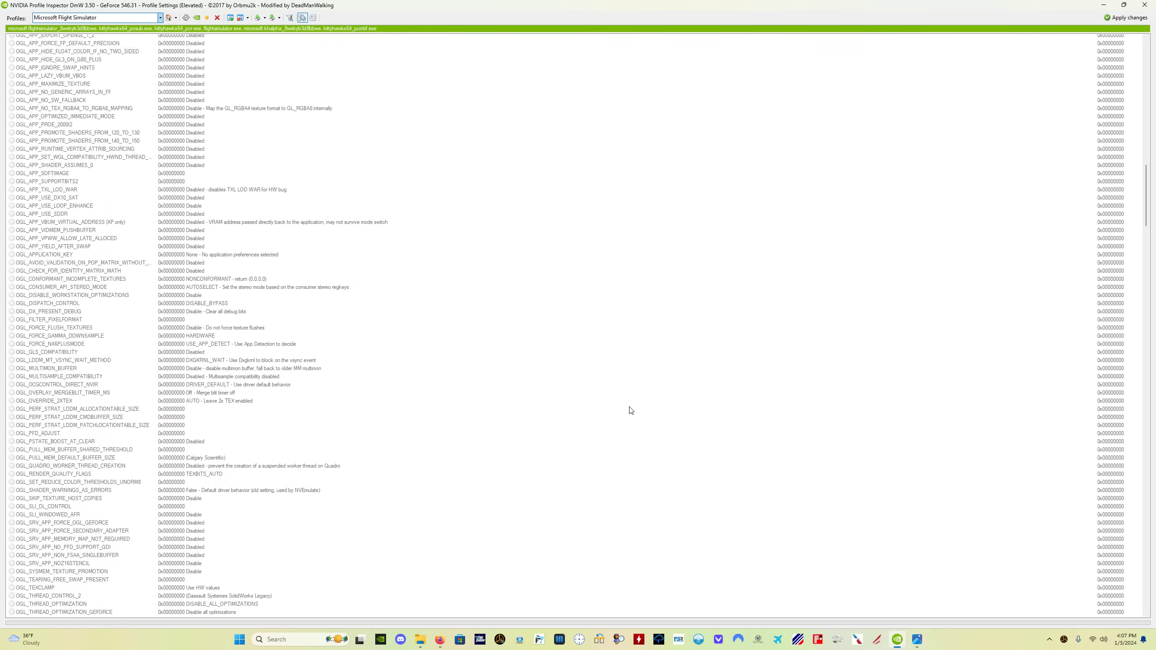
pyautogui.scroll(20, 631, 411)
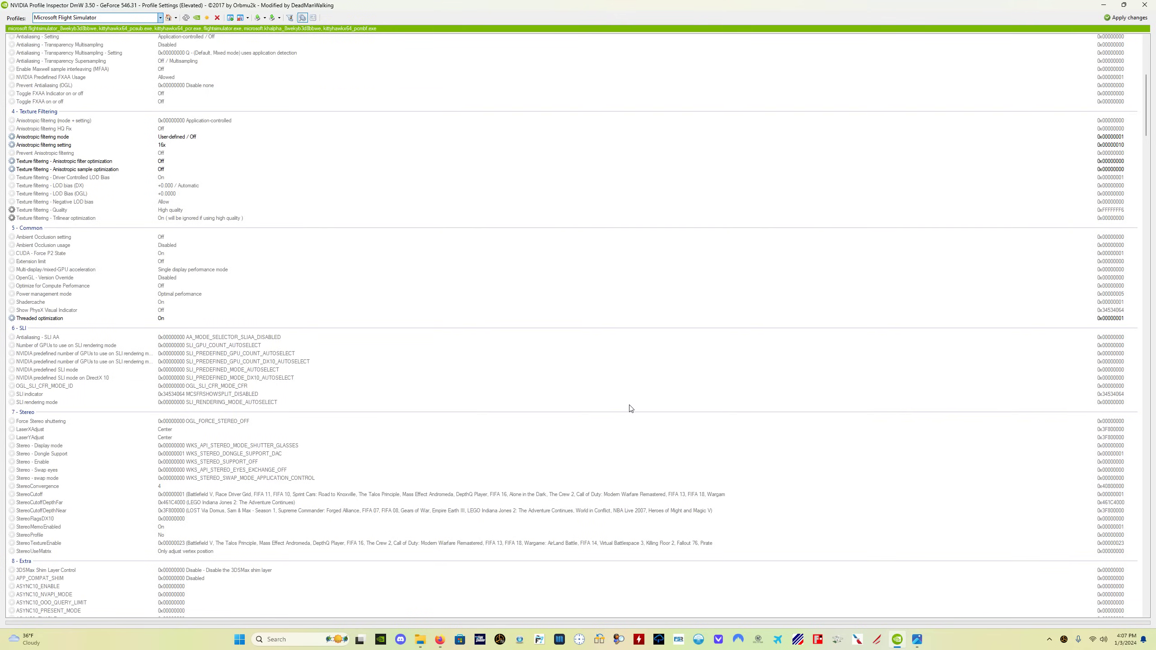
pyautogui.scroll(2, 626, 407)
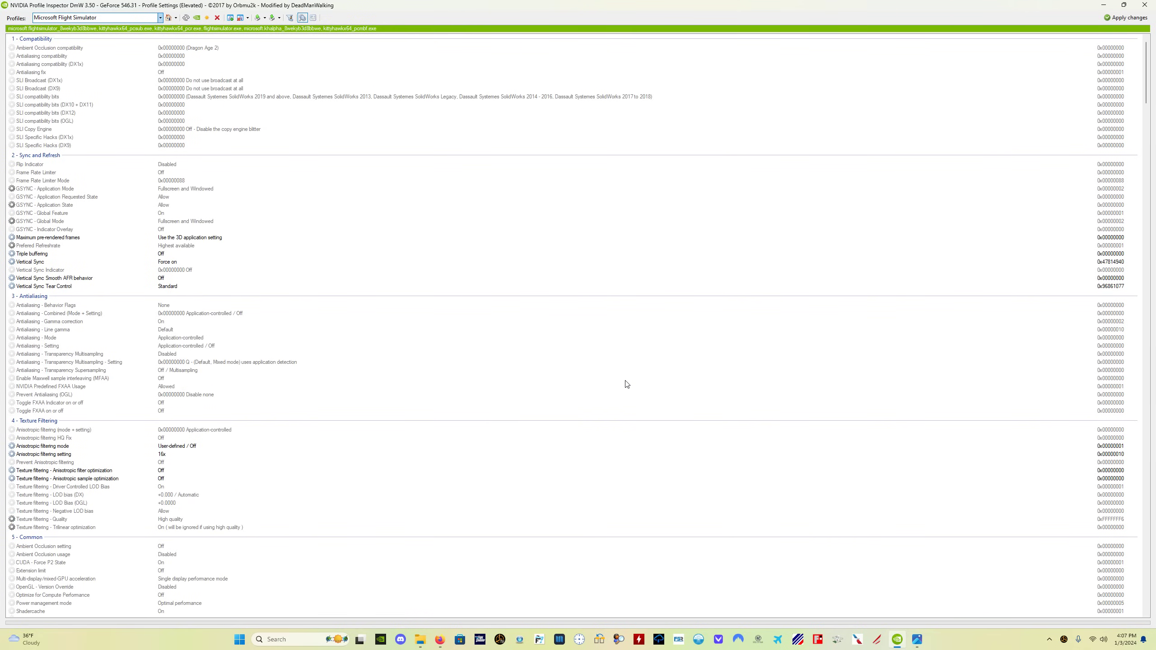